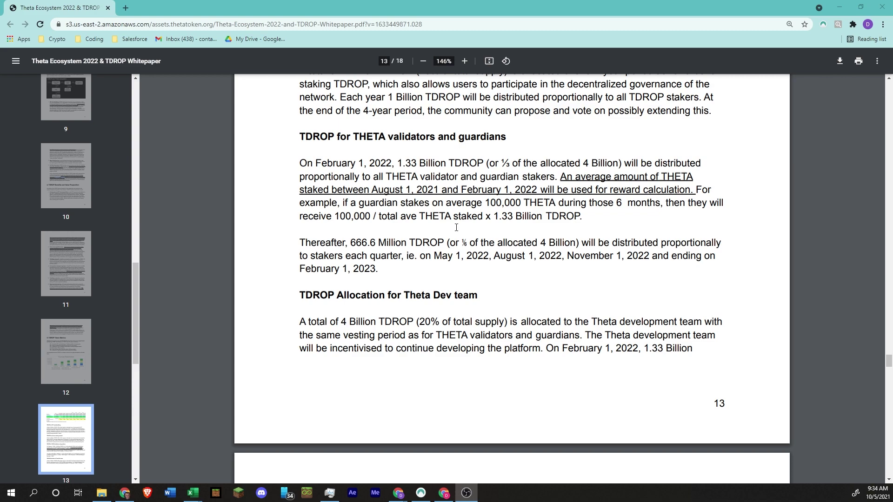
- Scroll back up to page 12's TDROP Supply Release Schedule chart legend
scroll(574, 238, up, 4)
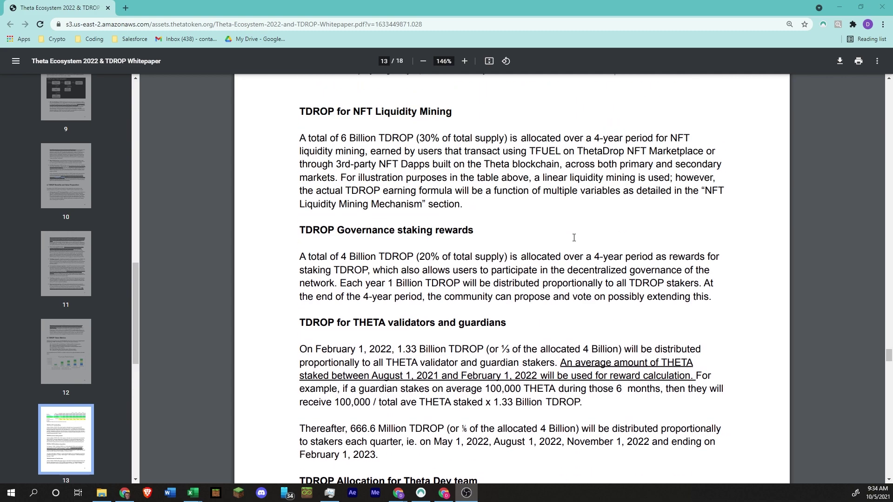
scroll(574, 238, up, 4)
- Highlight page 12's 20,000,000,000 total supply, February 1, 2022 launch date and 20% rewards line
scroll(574, 238, up, 6)
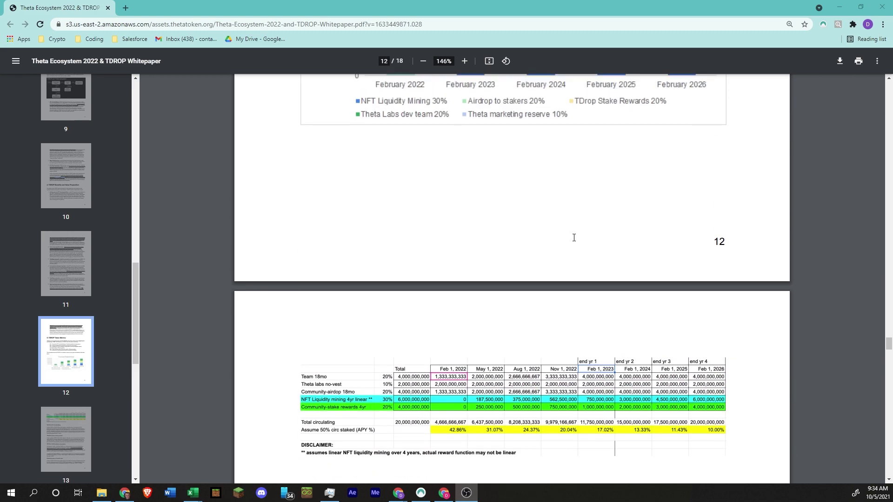
scroll(574, 237, down, 4)
scroll(574, 238, up, 9)
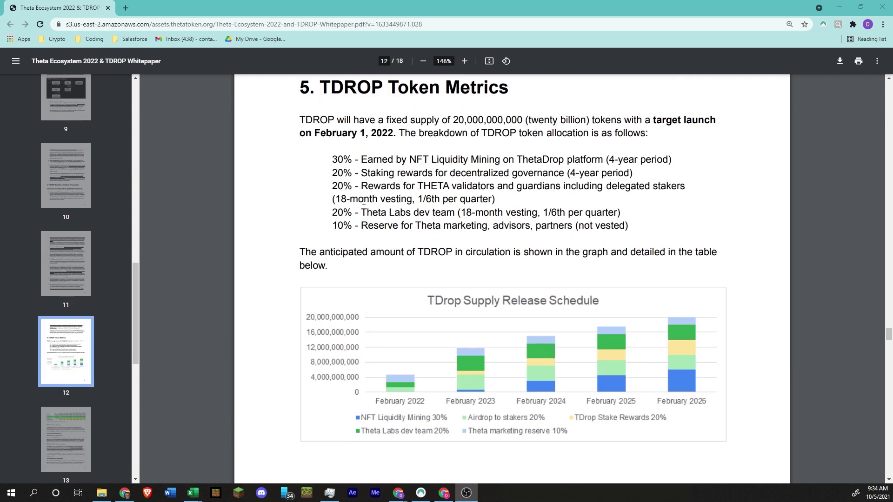
drag(448, 120, 523, 121)
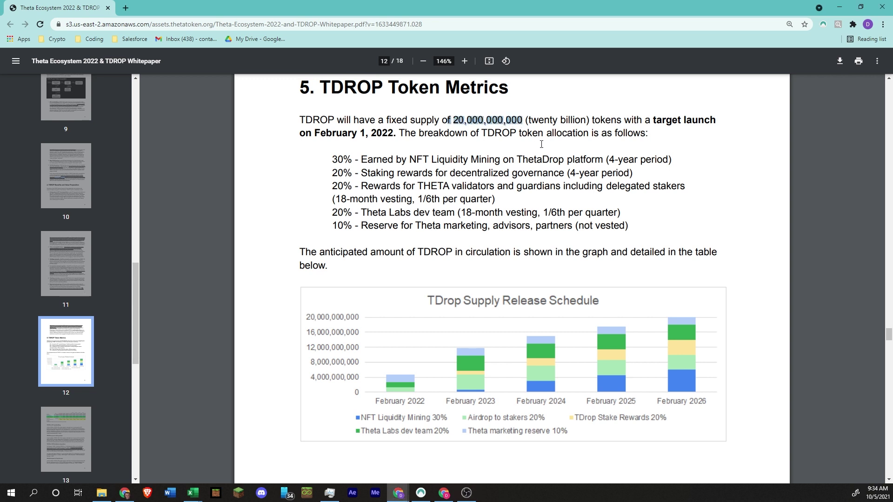
click(386, 195)
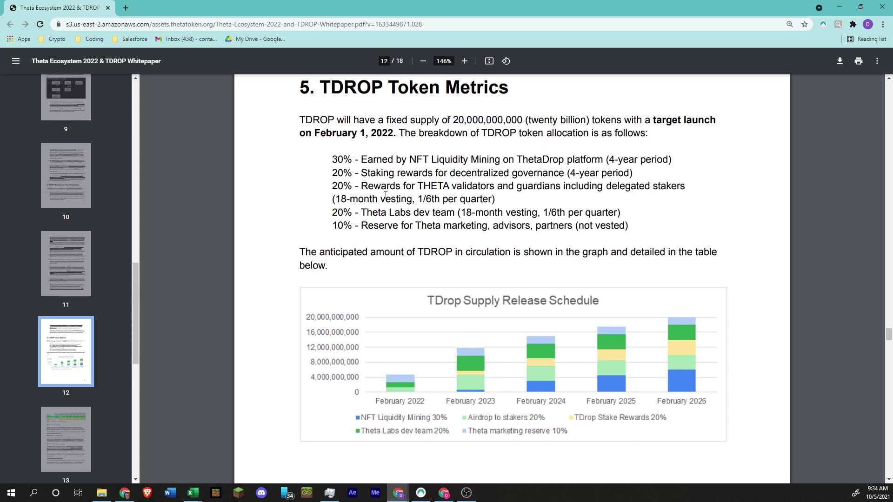
drag(316, 134, 389, 134)
click(413, 166)
drag(332, 187, 701, 190)
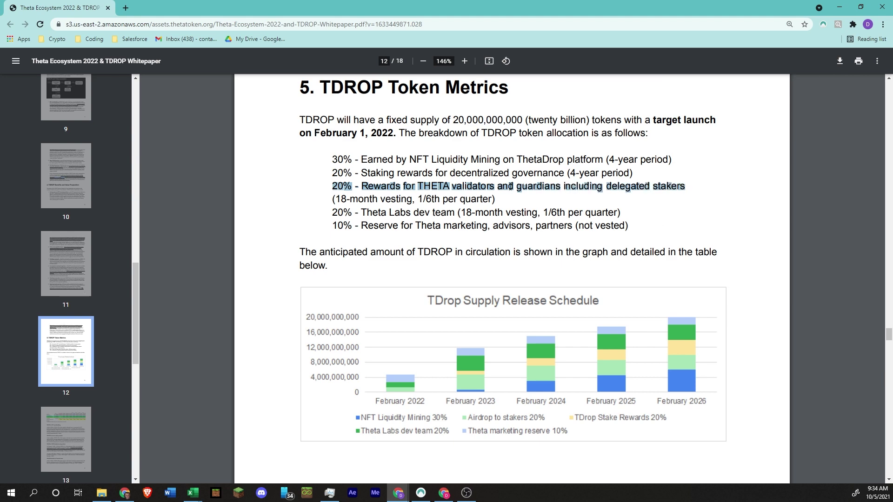
click(478, 190)
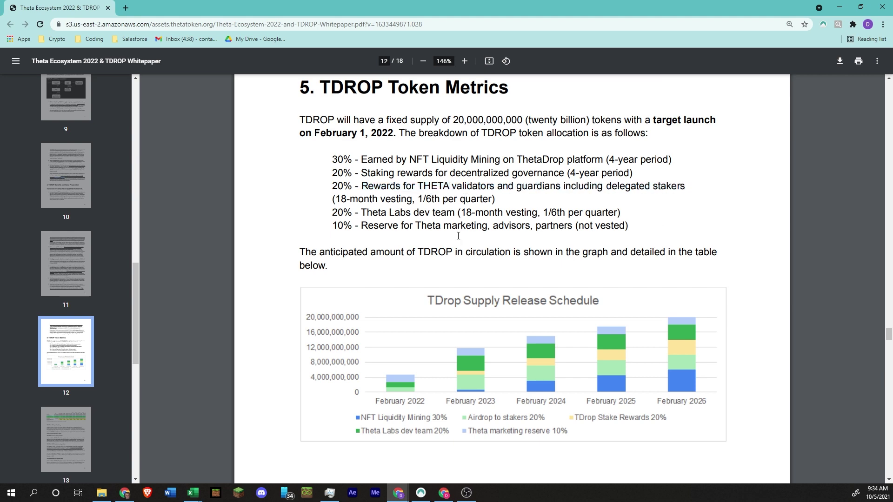
- Scroll down to page 13's TDROP for THETA validators and guardians section
scroll(458, 236, down, 10)
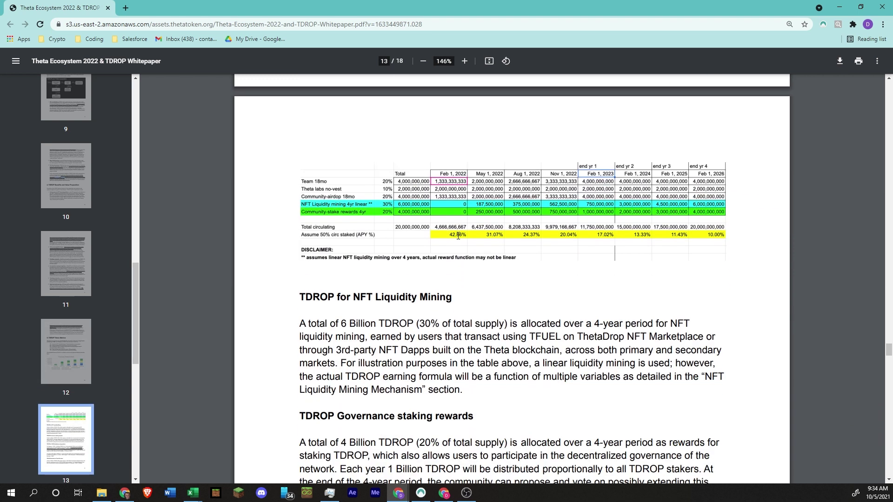
scroll(459, 236, down, 3)
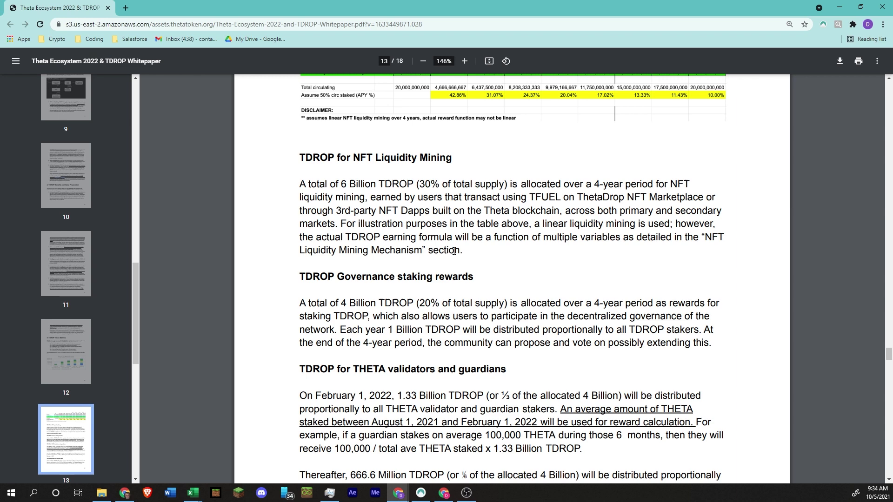
scroll(454, 251, down, 4)
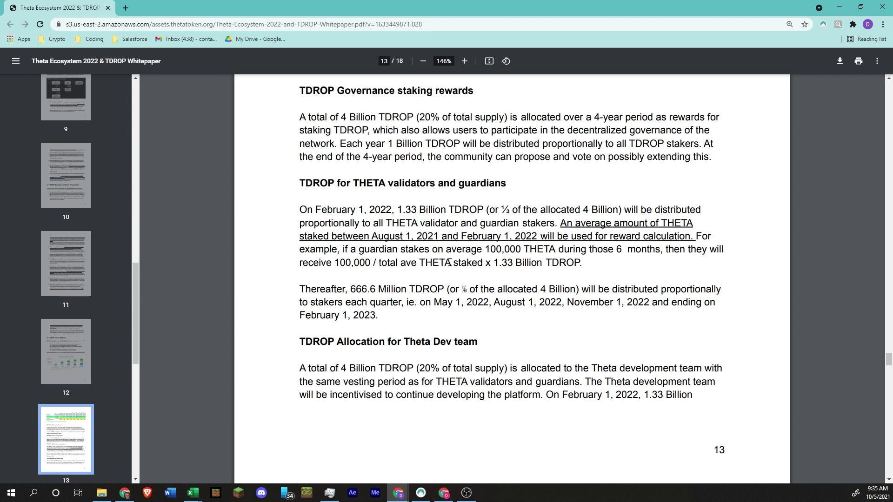
- Highlight 'total ave THETA staked' in the reward formula, then switch to the calculator window
drag(482, 262, 382, 265)
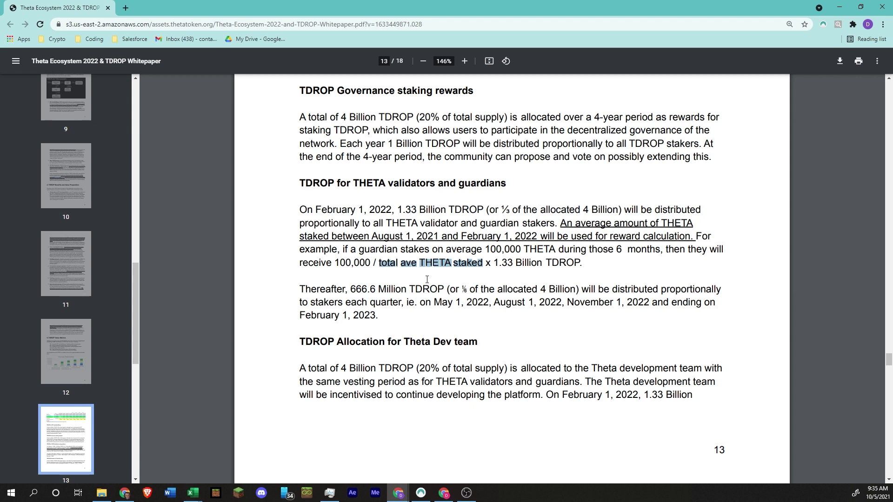
click(493, 266)
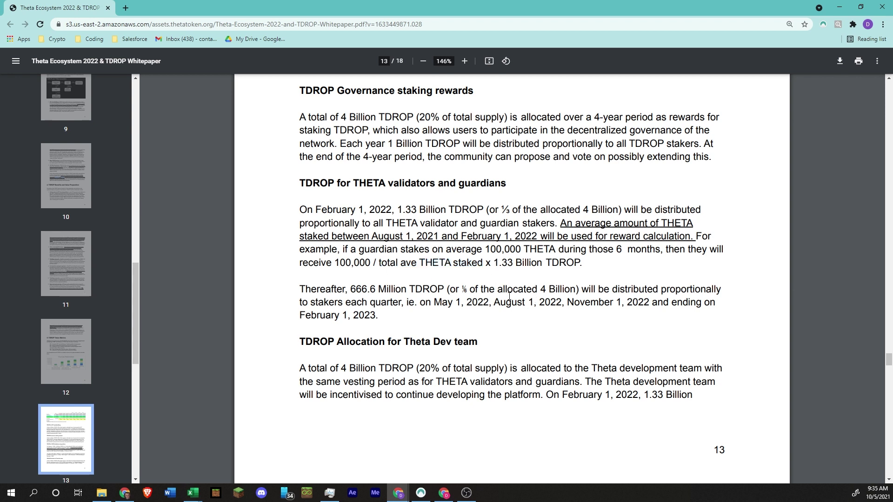
drag(380, 265, 483, 264)
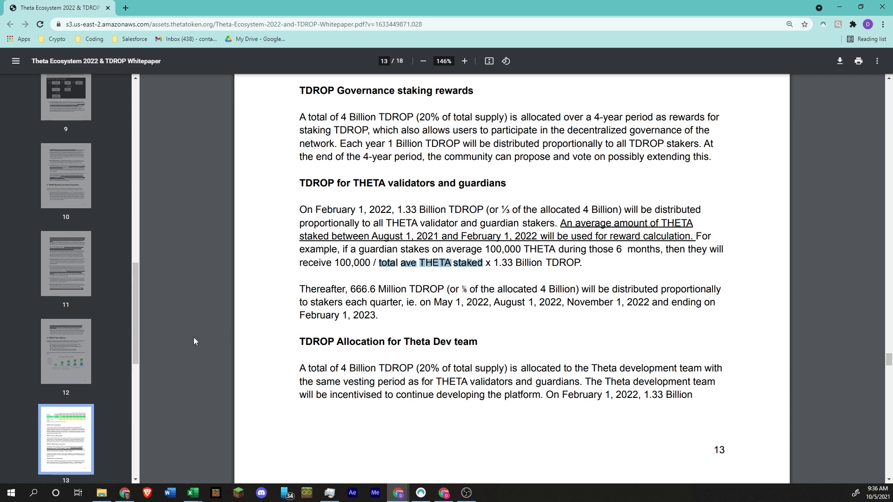
click(342, 317)
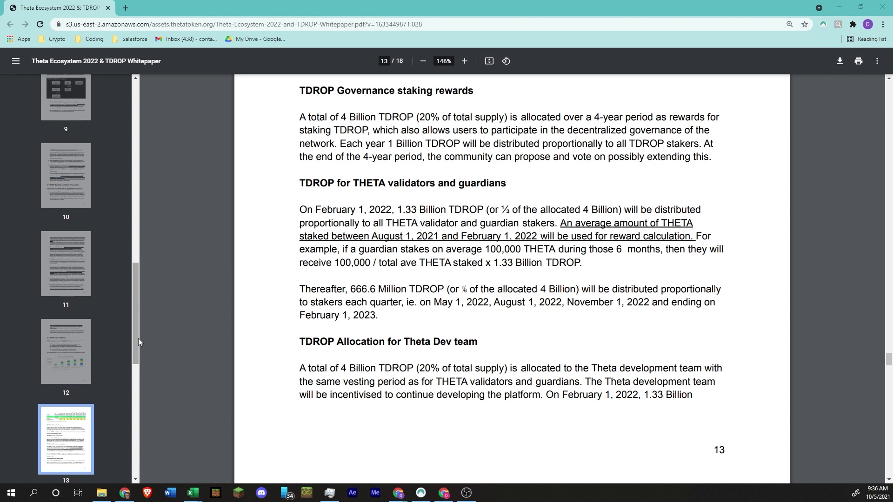
key(alt+Tab)
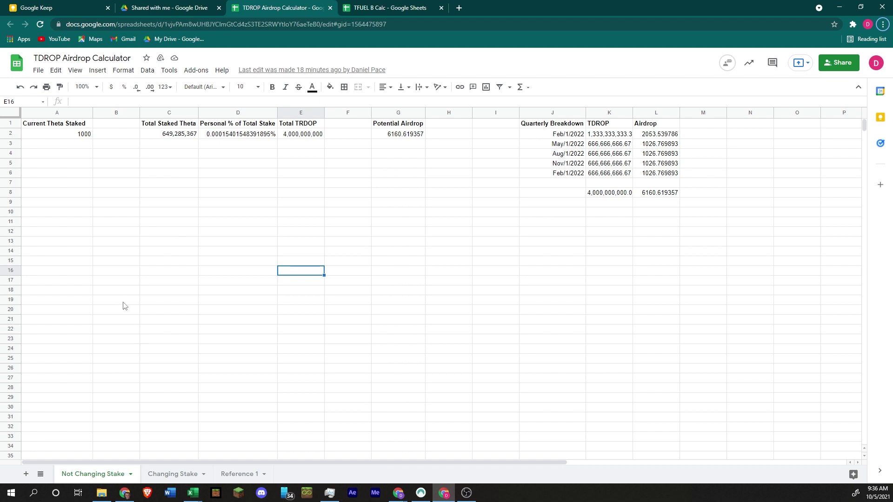
- Check stake cells A2 and C2, then maximize the Theta Token website window
click(42, 133)
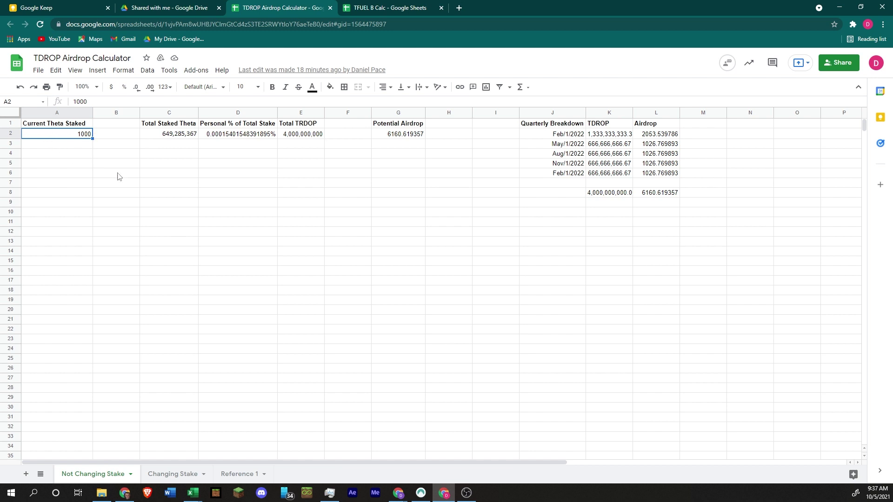
click(185, 135)
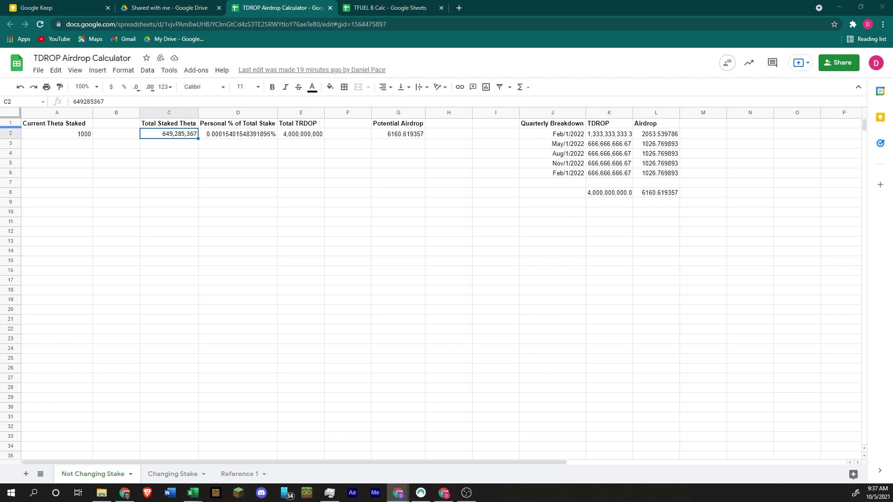
click(399, 493)
double_click(416, 7)
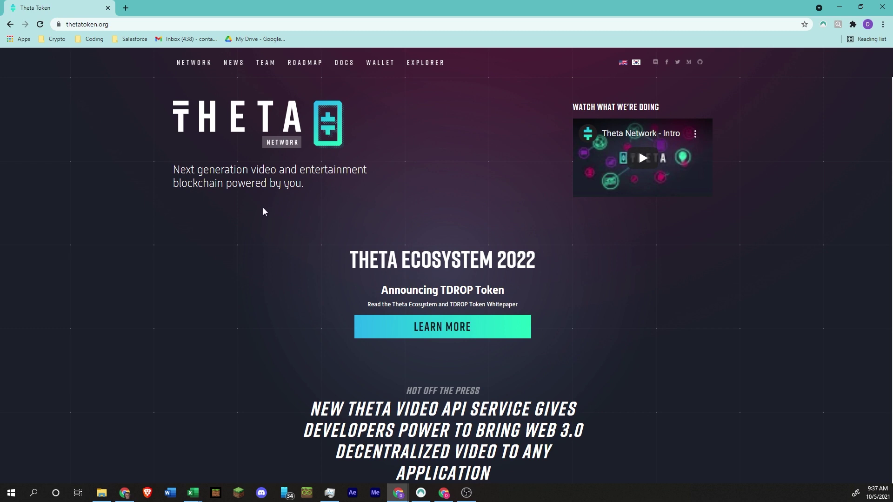
- Find the 649,214,553 total THETA staked on Theta Explorer's stakes page, then return
click(428, 65)
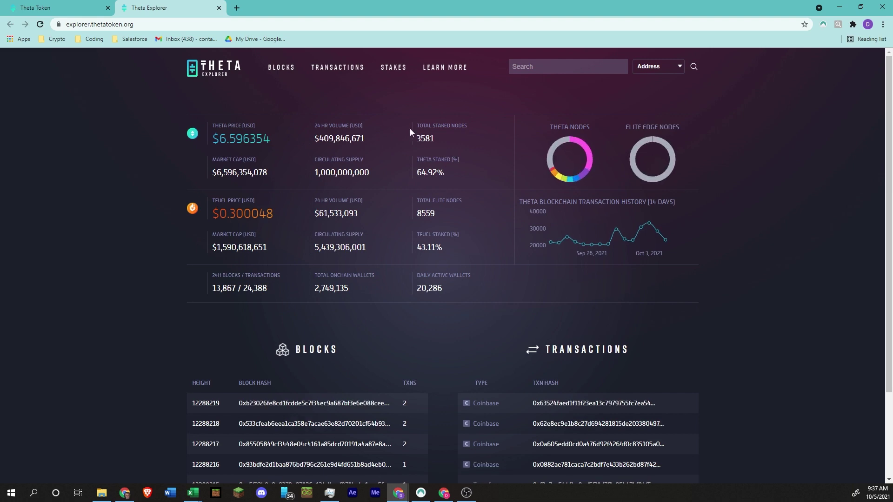
click(392, 67)
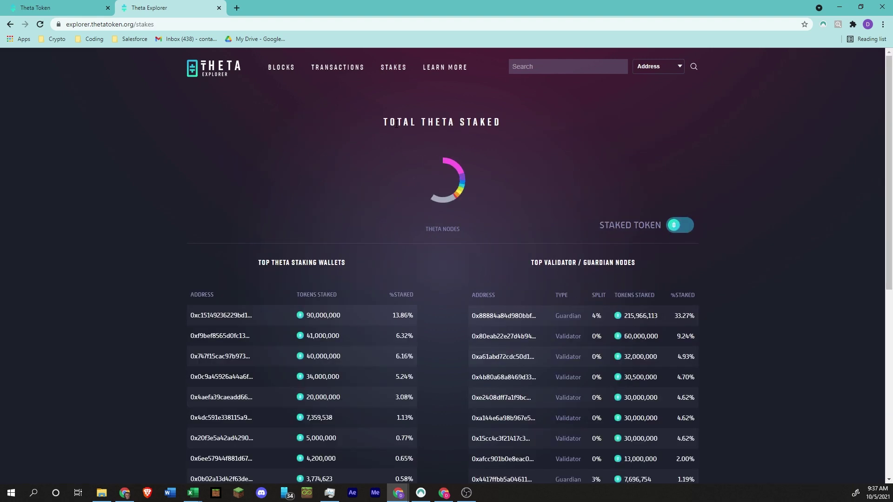
scroll(395, 120, down, 6)
scroll(396, 126, down, 2)
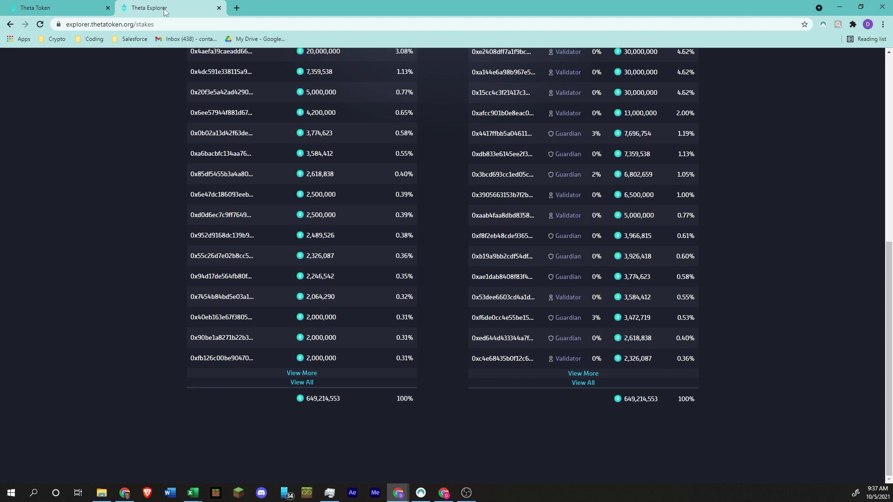
key(alt+Tab)
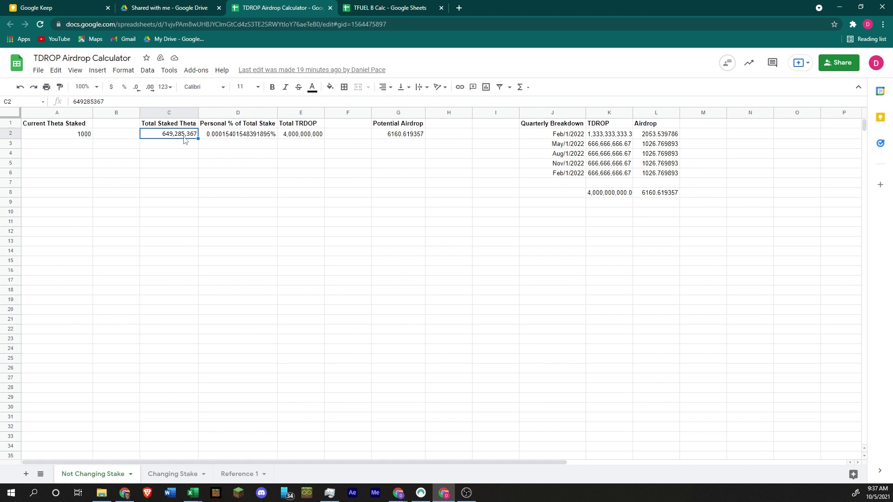
- Inspect the personal share formula in D2 and the total staked value in C2
click(227, 138)
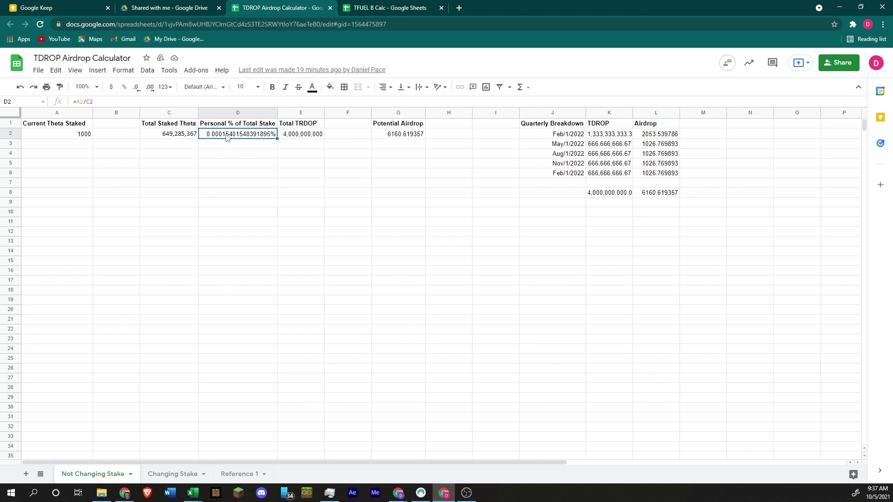
click(175, 138)
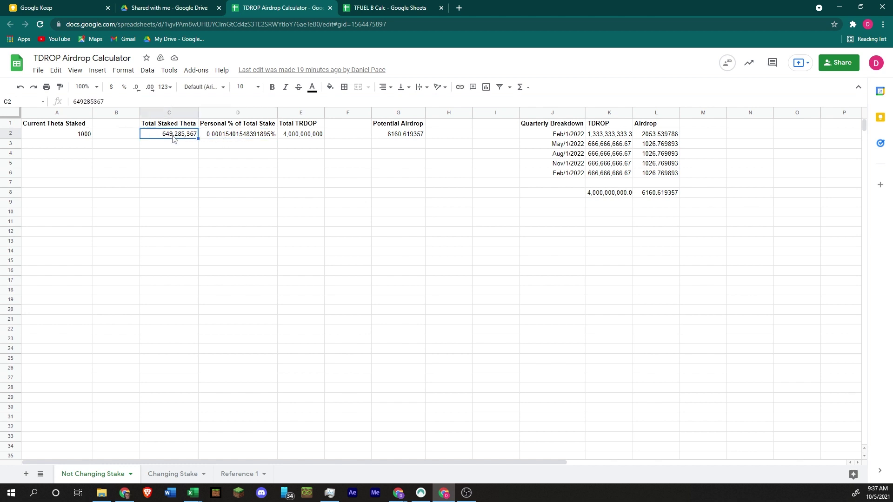
click(251, 138)
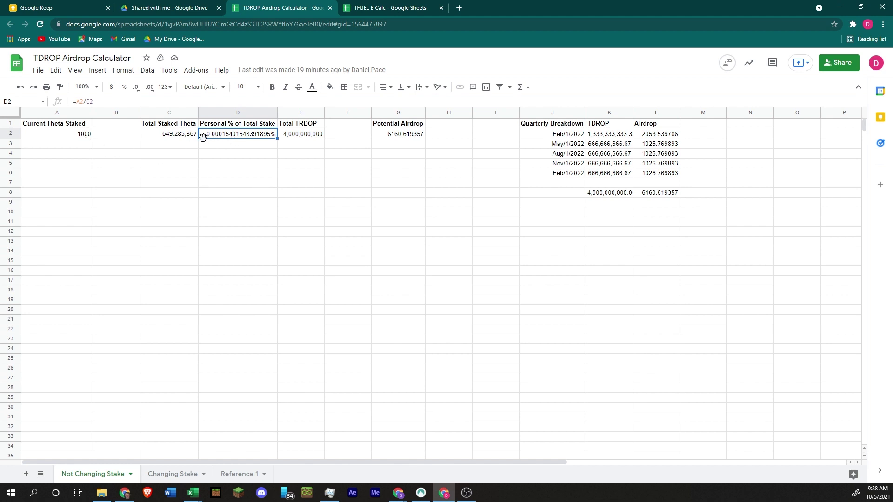
- Test a 6,000,000 stake in A2, then restore it to 1000
click(86, 136)
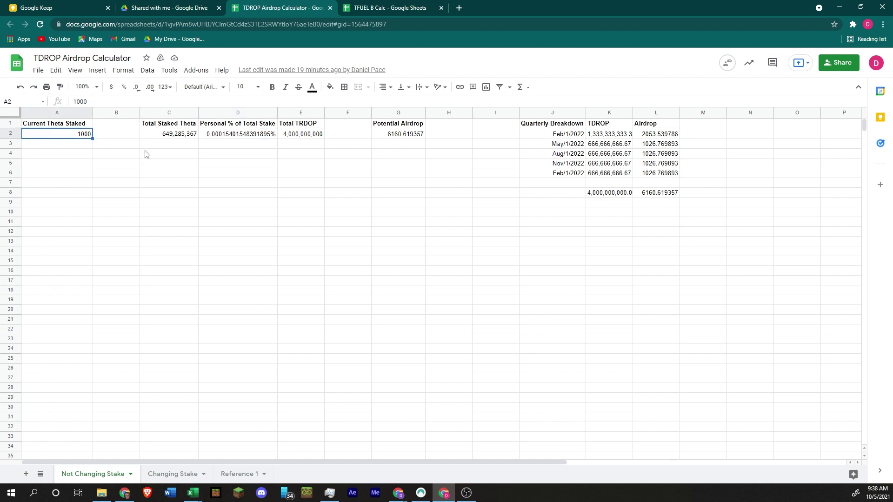
text(60)
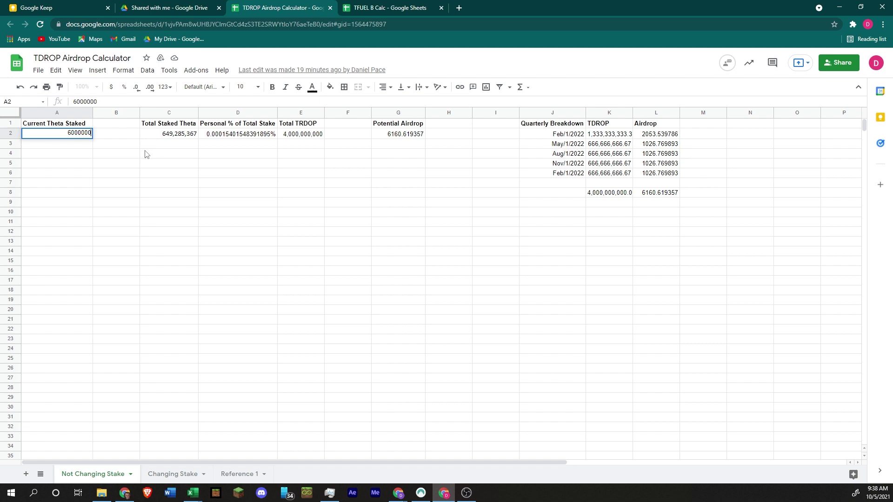
key(Return)
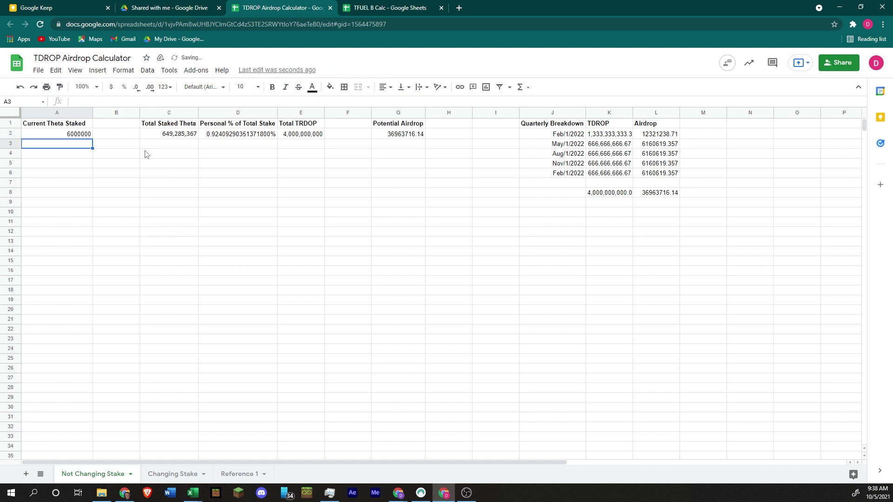
key(Up)
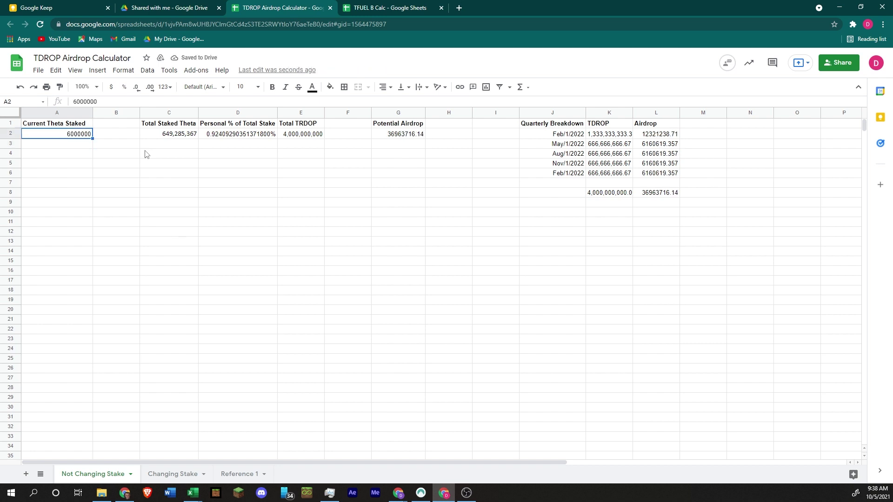
text(1000)
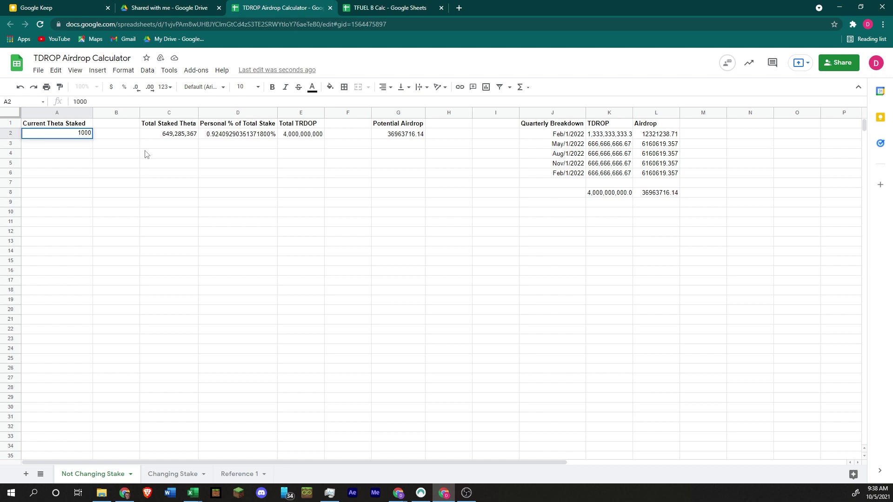
key(Return)
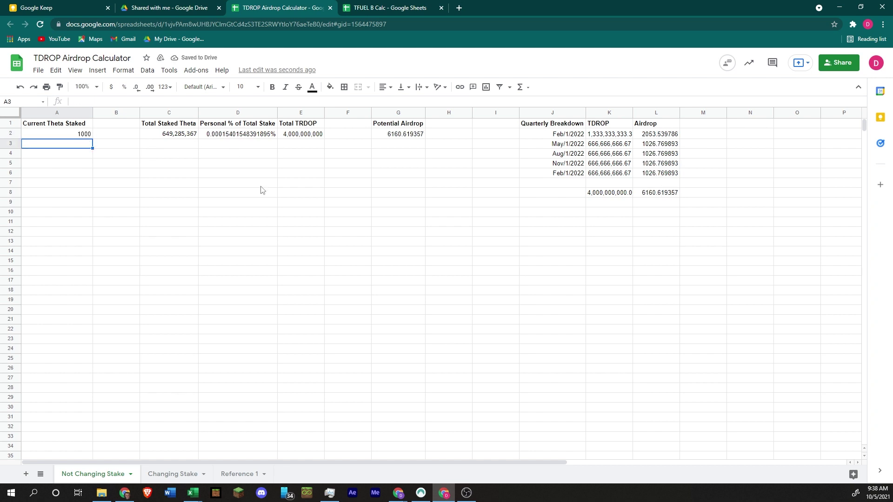
- Review the A2 stake and the D2, E2 and G2 formulas
click(79, 134)
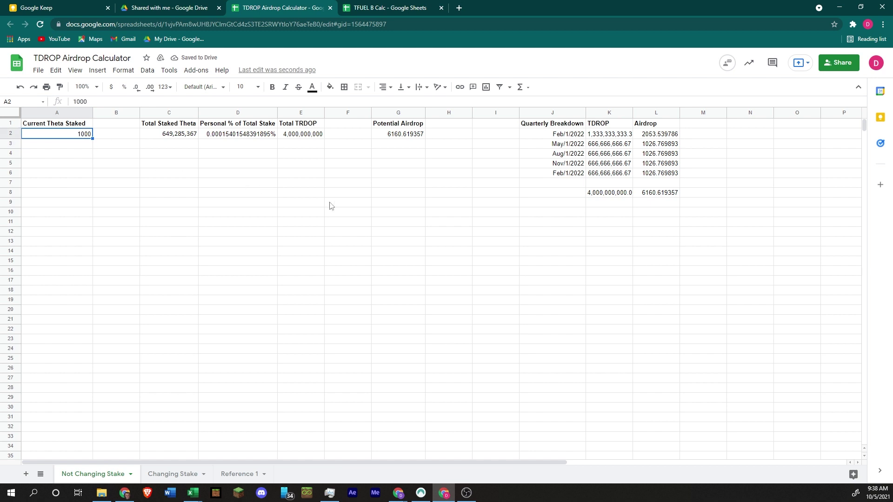
click(248, 137)
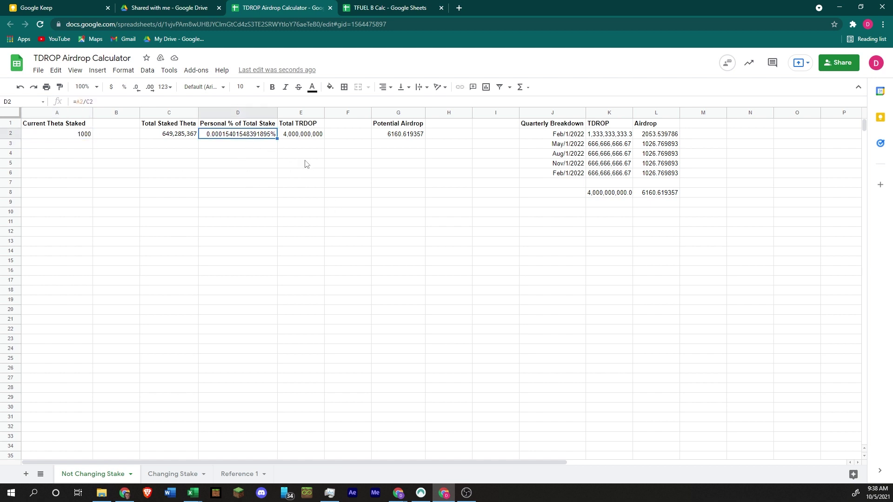
click(299, 137)
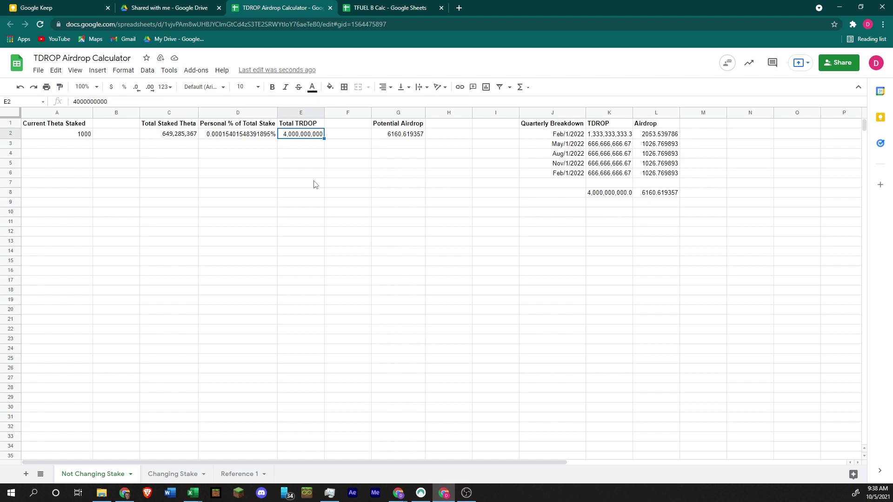
click(251, 139)
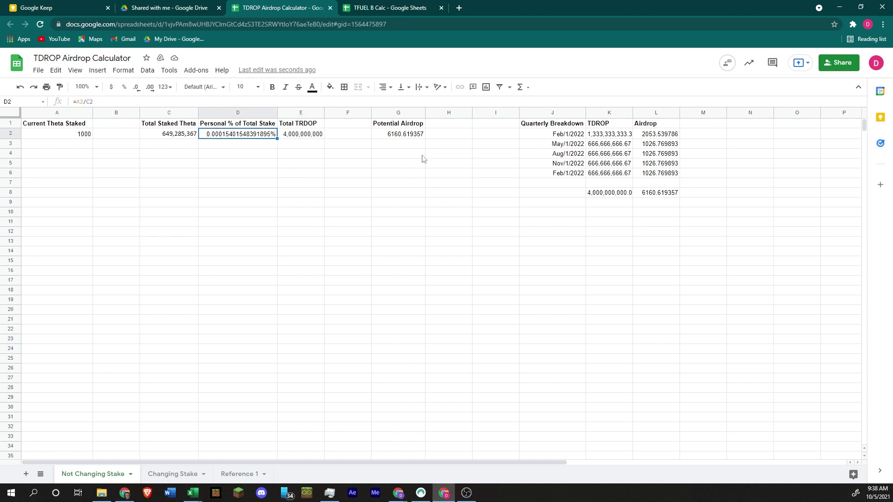
click(405, 138)
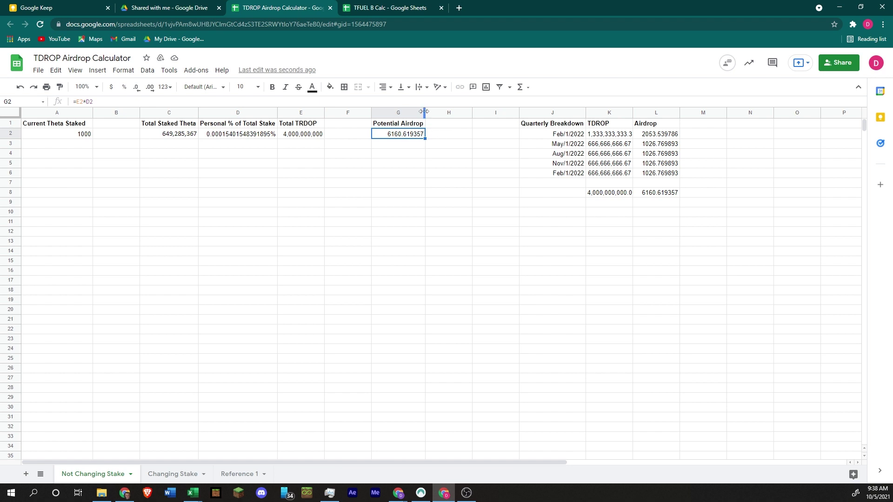
- Decrease G2's decimal places until the Potential Airdrop shows 6161
click(139, 89)
click(139, 90)
click(140, 90)
click(139, 90)
click(140, 89)
click(139, 90)
- Review the quarterly breakdown dates in J2:J6 and the K2 and L2 formulas
click(569, 135)
drag(569, 136, 572, 177)
click(568, 136)
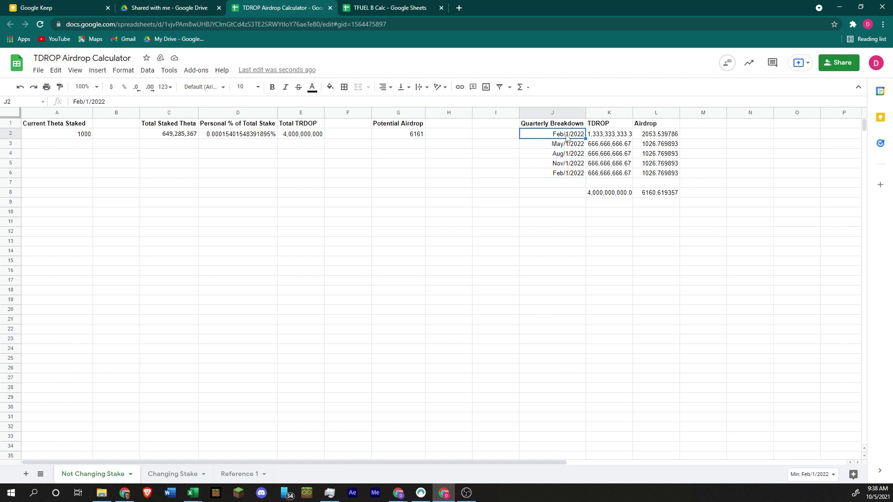
click(565, 145)
click(565, 154)
click(565, 164)
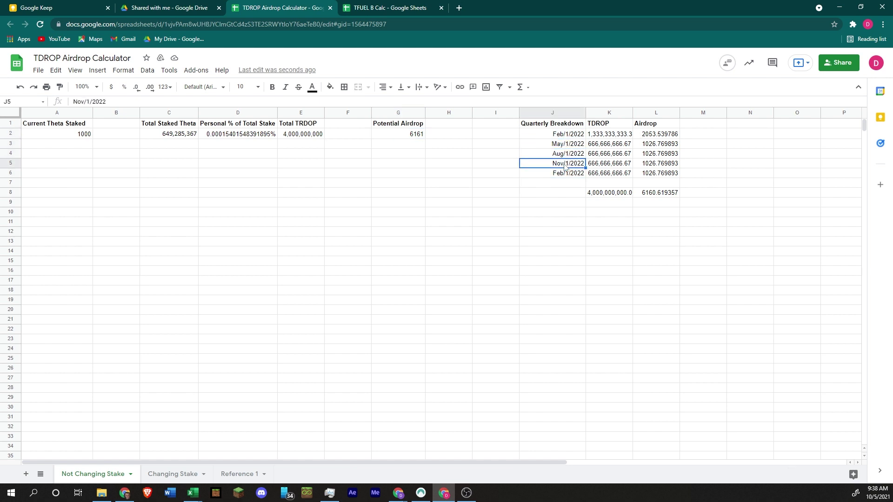
click(565, 174)
click(612, 135)
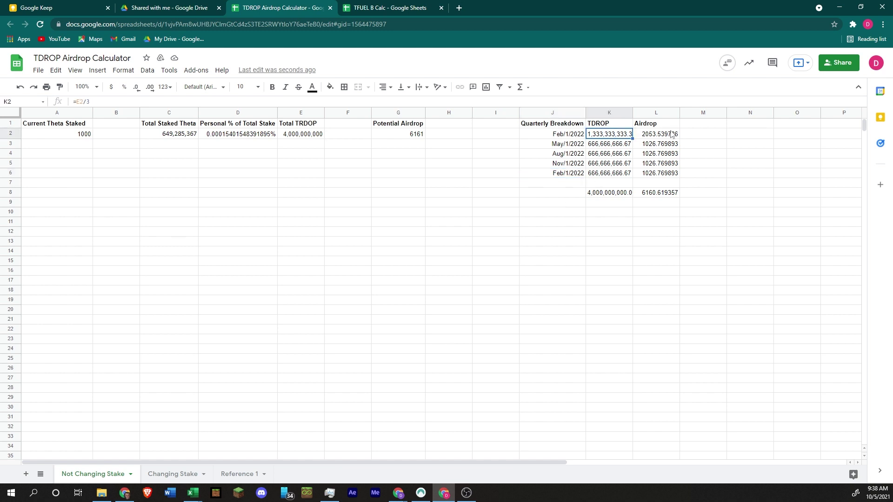
click(643, 136)
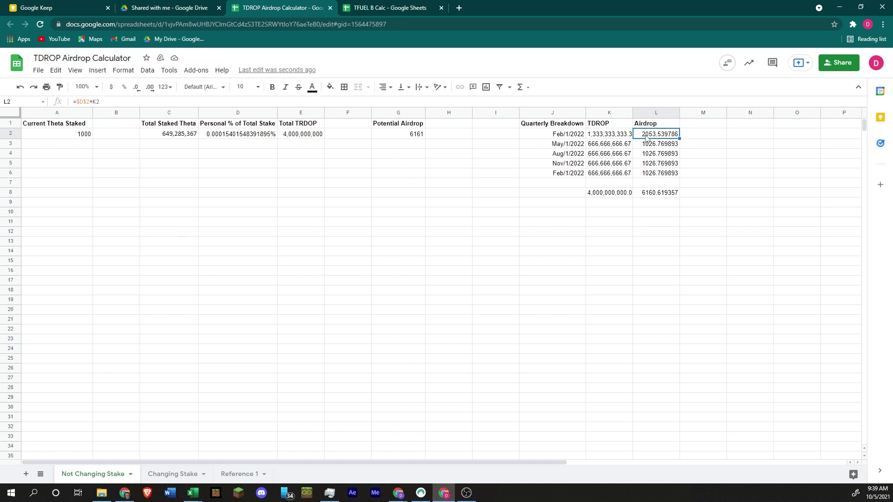
- Remove all decimals from the quarterly Airdrop values in L2:L6
drag(648, 138, 649, 173)
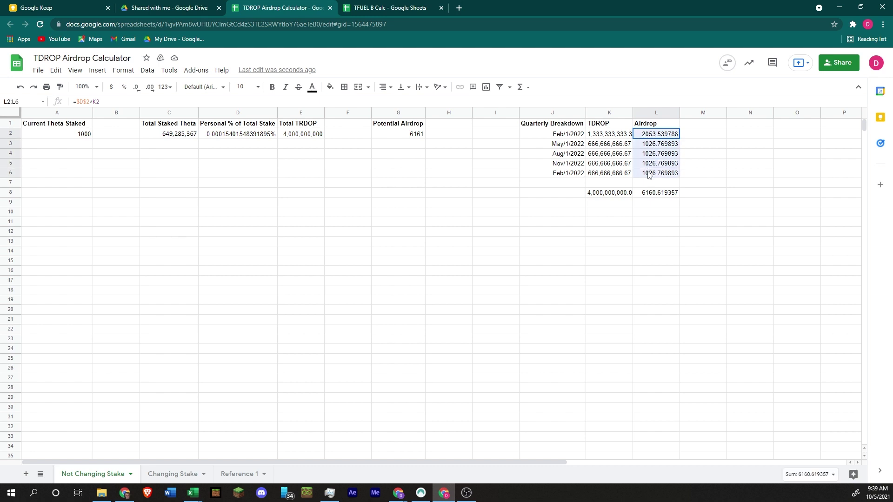
click(138, 89)
click(138, 89)
click(137, 90)
click(138, 89)
click(137, 89)
click(137, 90)
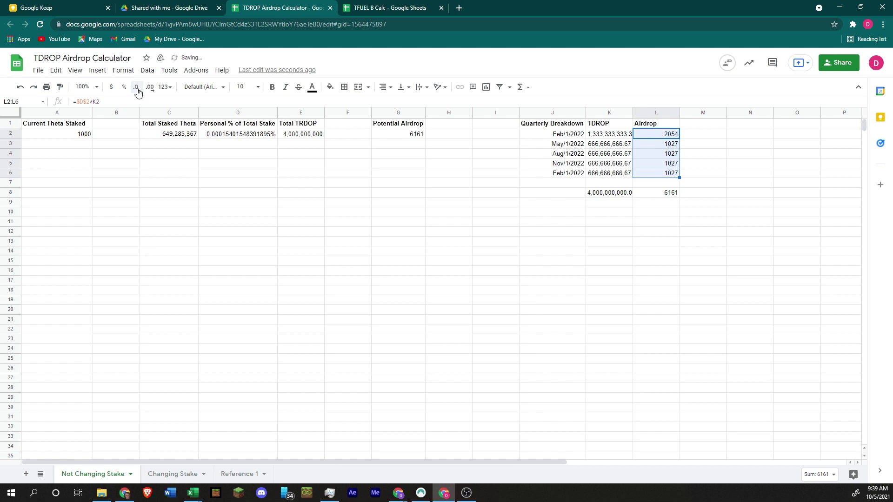
- Check the rounded 2054 and 1027 quarterly airdrops and sum the four later quarters
click(753, 155)
click(647, 142)
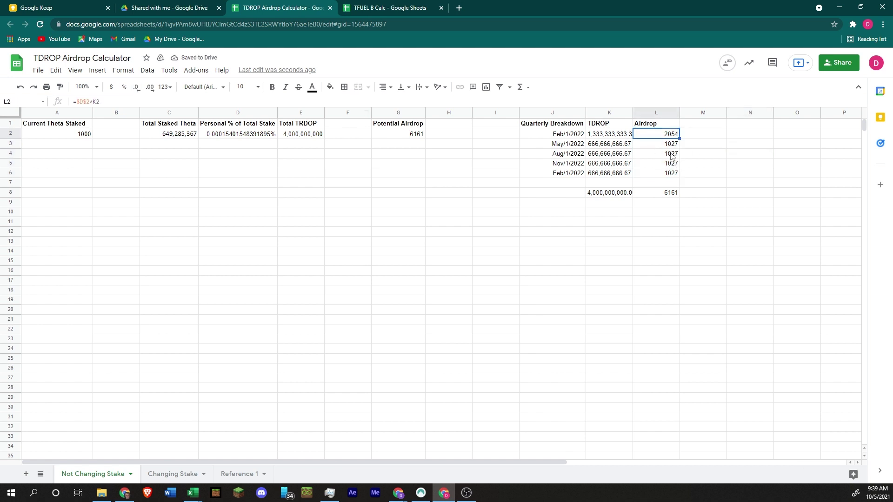
click(656, 147)
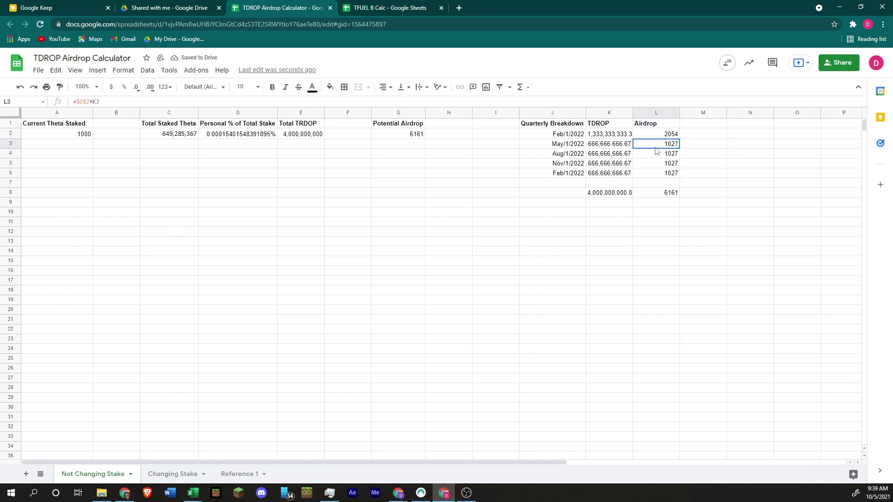
click(665, 174)
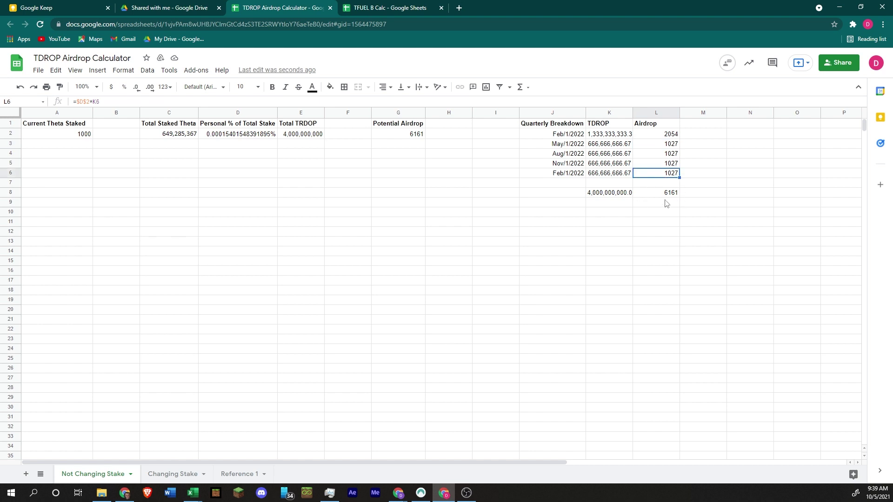
drag(648, 152, 648, 174)
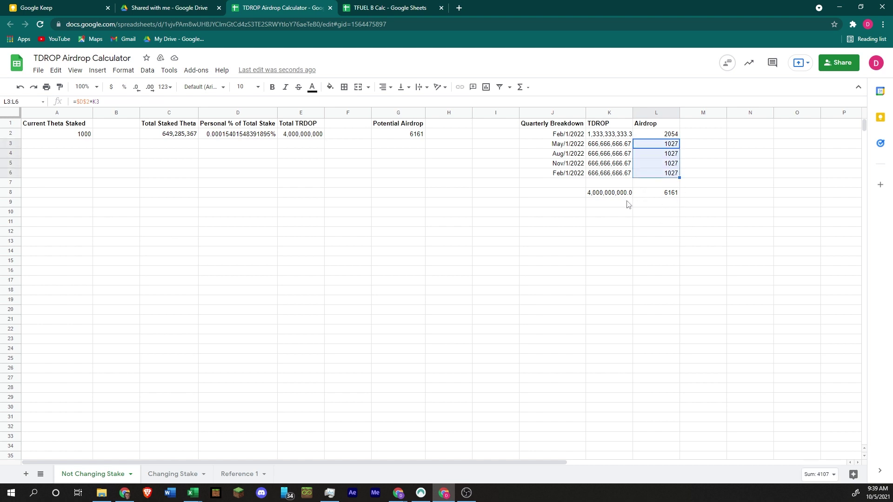
click(61, 136)
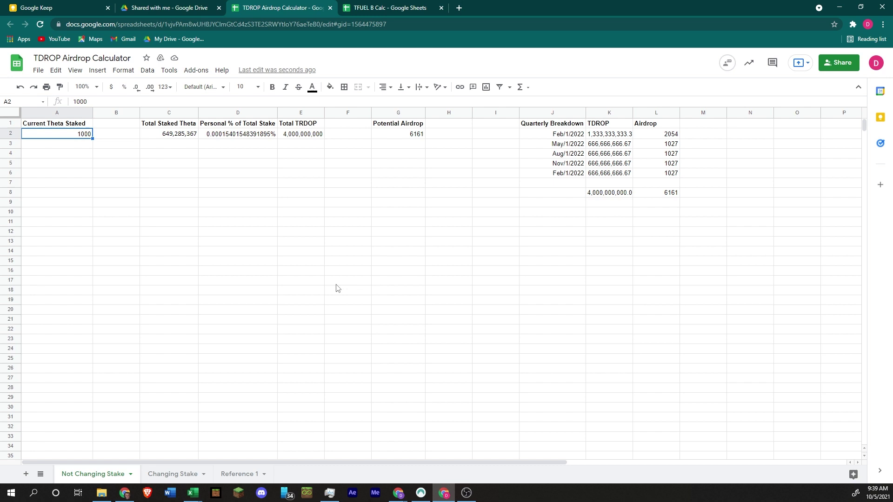
click(686, 223)
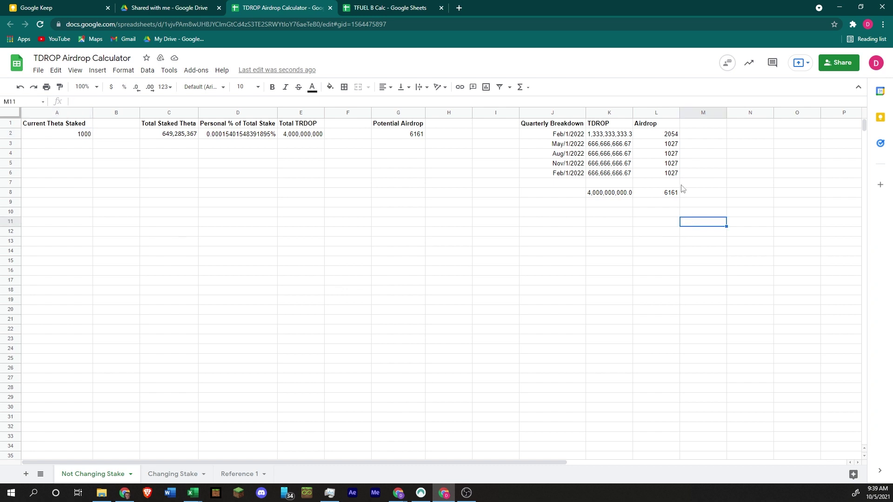
drag(666, 143, 670, 174)
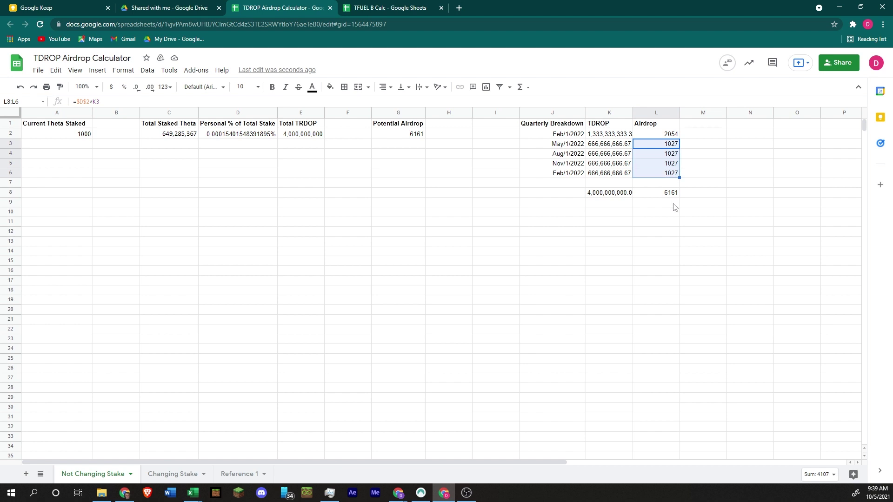
- Step through the quarterly TDROP amounts and inspect the 6161 total formula in L8
click(605, 144)
click(606, 154)
click(607, 164)
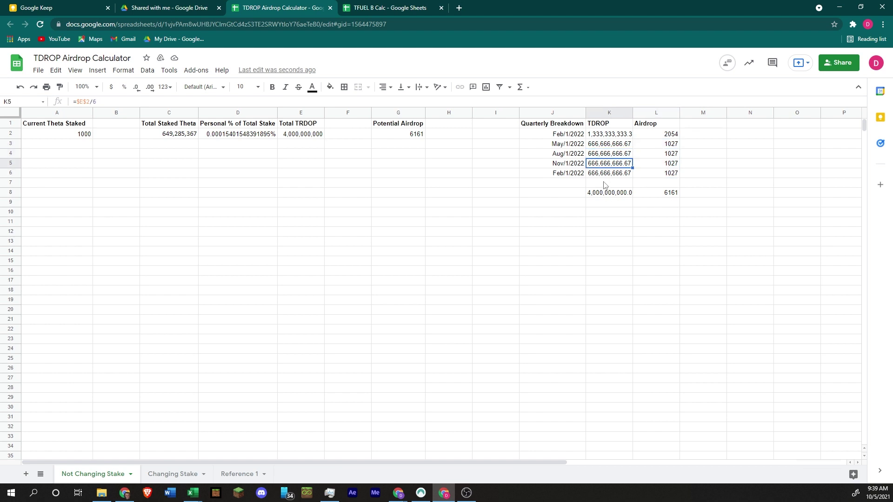
click(614, 183)
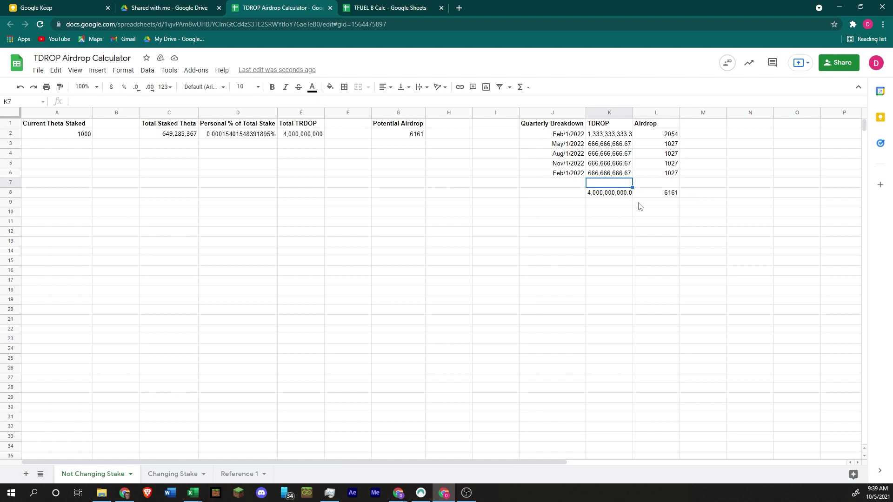
click(651, 194)
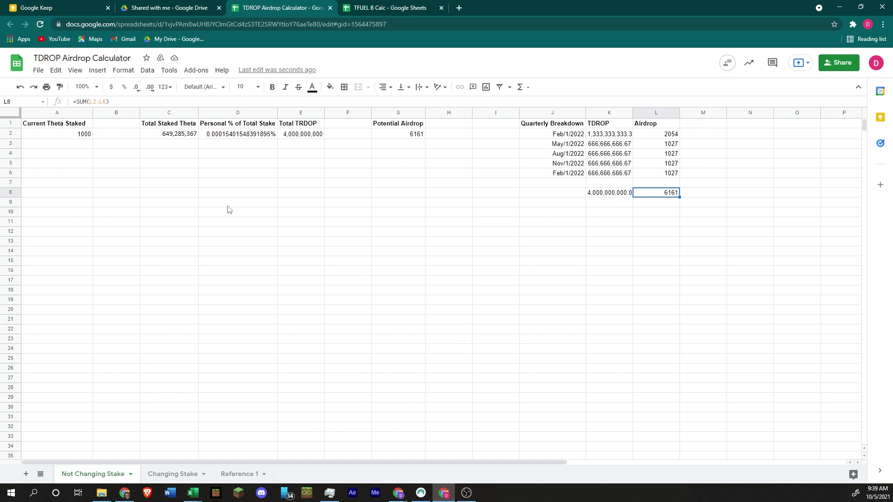
- Enter a 5000 stake in A2 and check the recalculated first-quarter and total airdrops
click(185, 193)
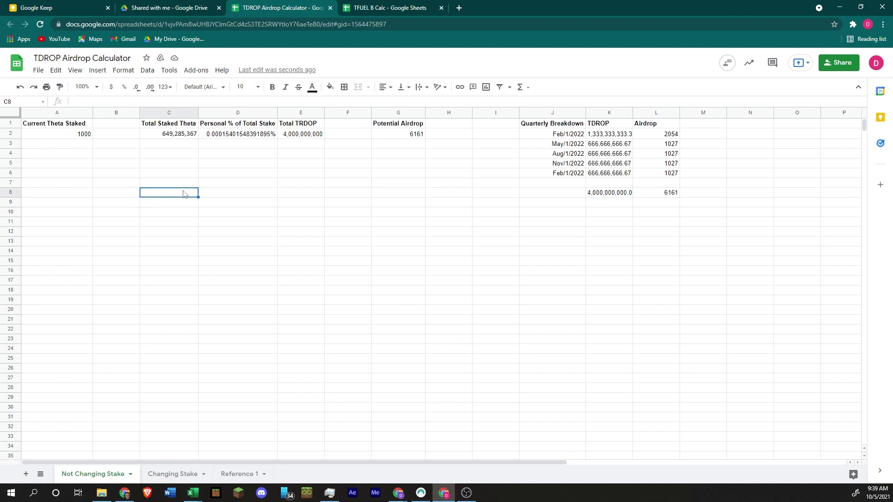
click(76, 135)
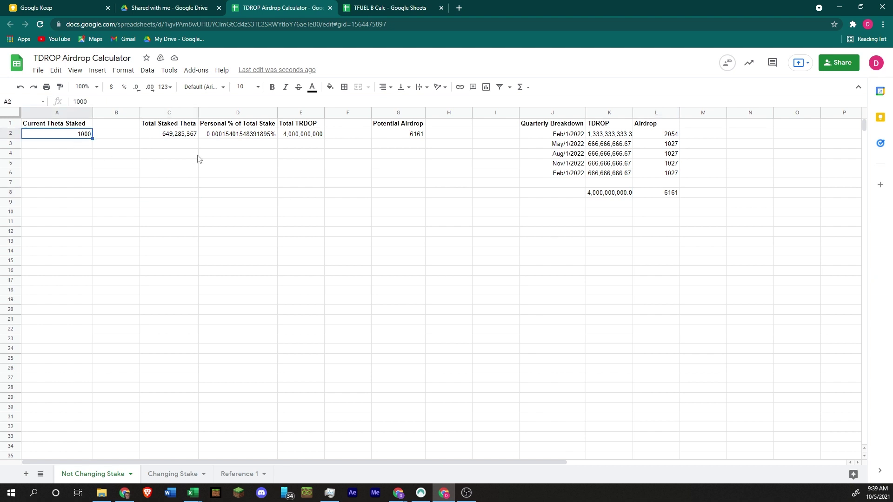
text(500)
key(Return)
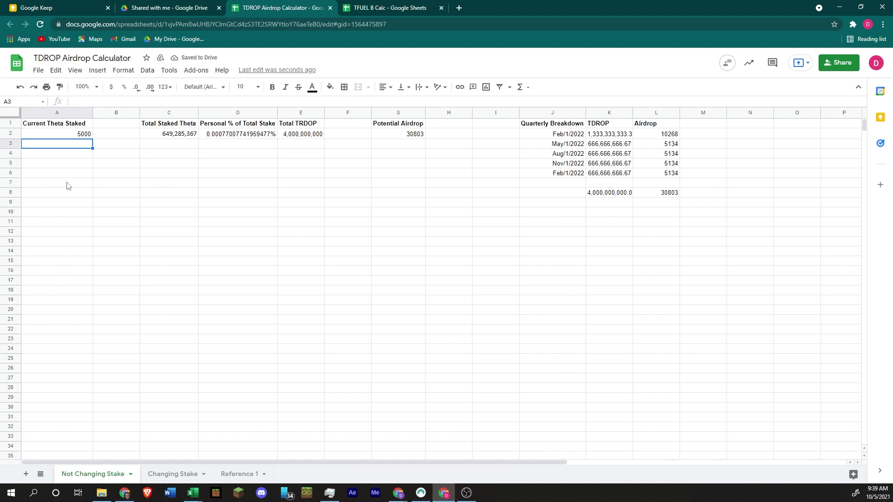
click(664, 135)
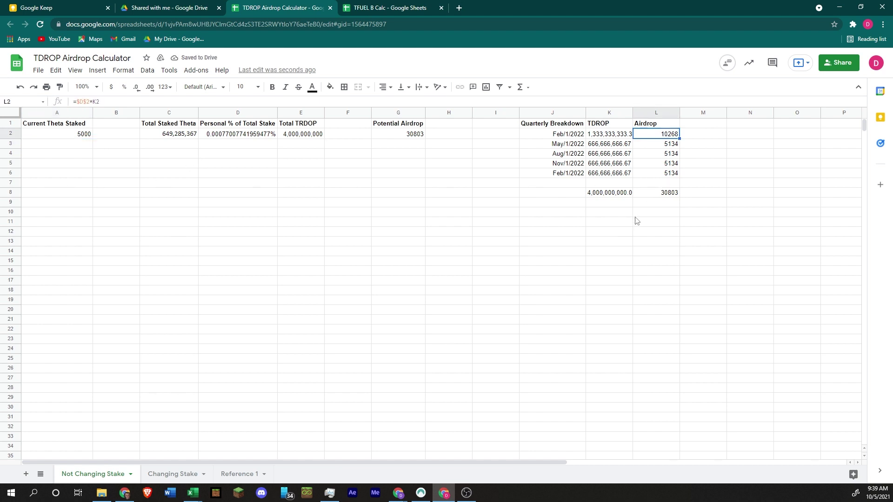
click(654, 196)
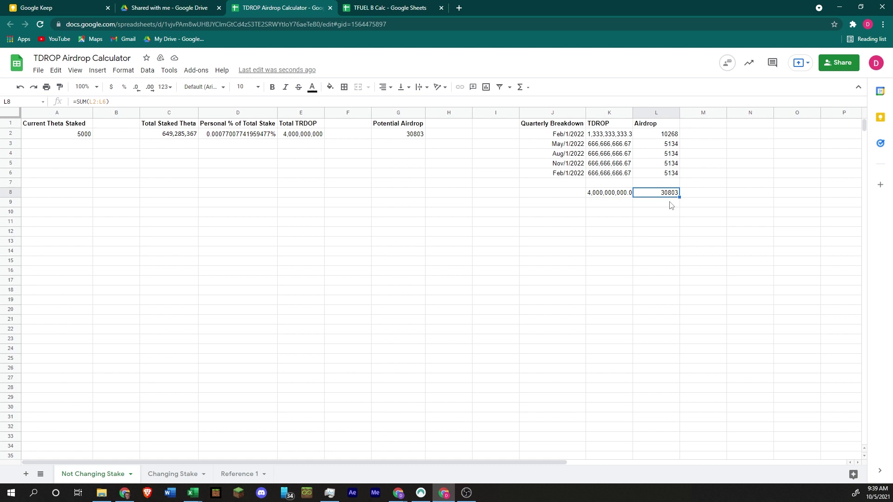
- Change the stake to 2000 and check the recalculated 12321 airdrop total
click(64, 138)
text(20)
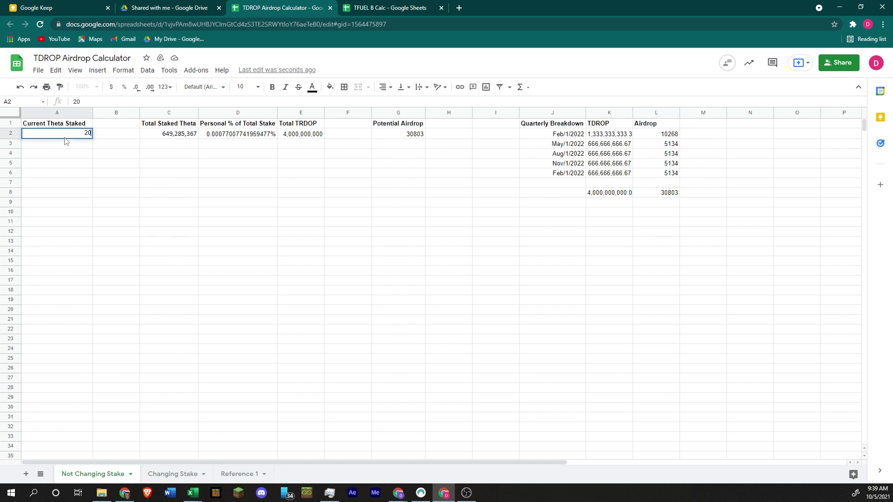
text(00)
key(Return)
click(77, 135)
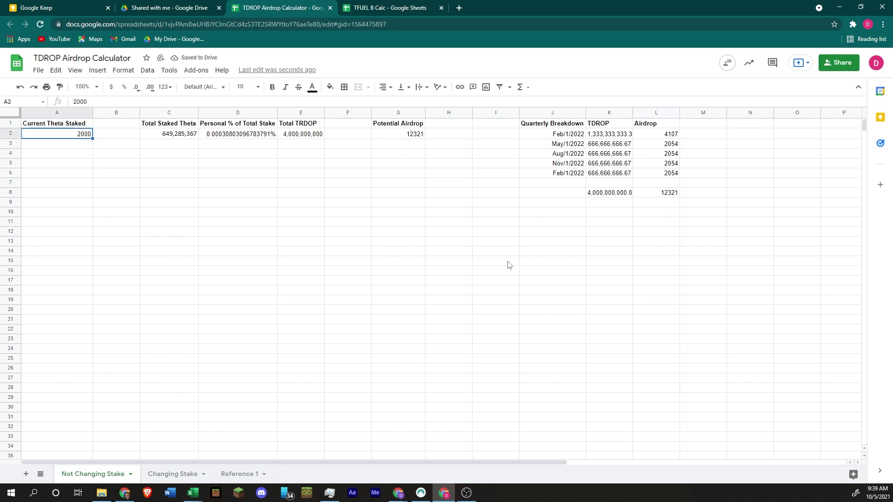
click(663, 193)
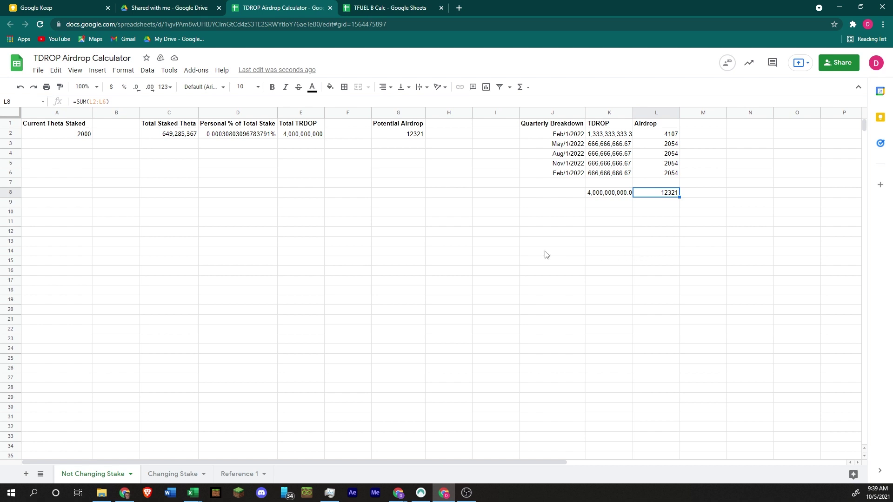
- Review the Total Staked Theta value and set the stake back to 1000
click(164, 134)
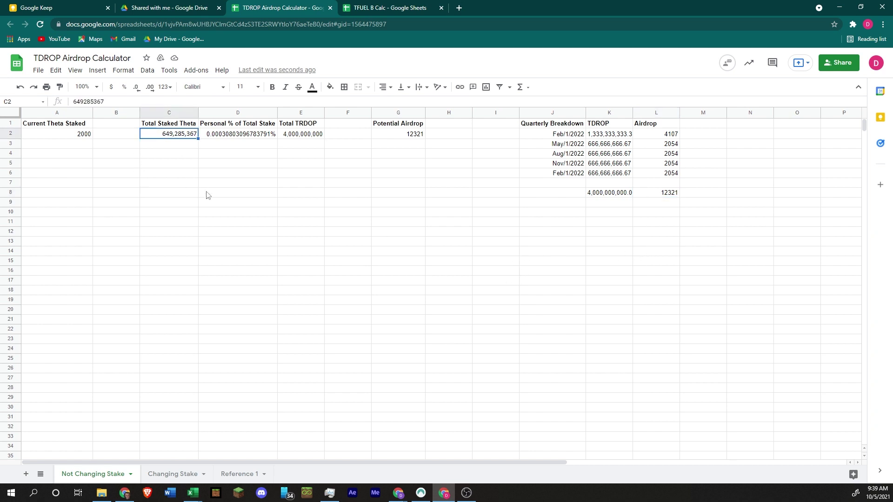
click(82, 136)
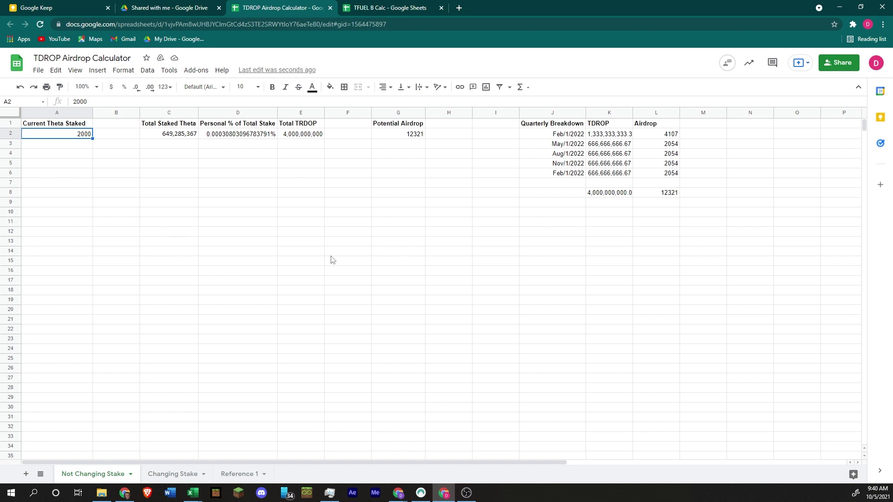
text(1000)
key(Return)
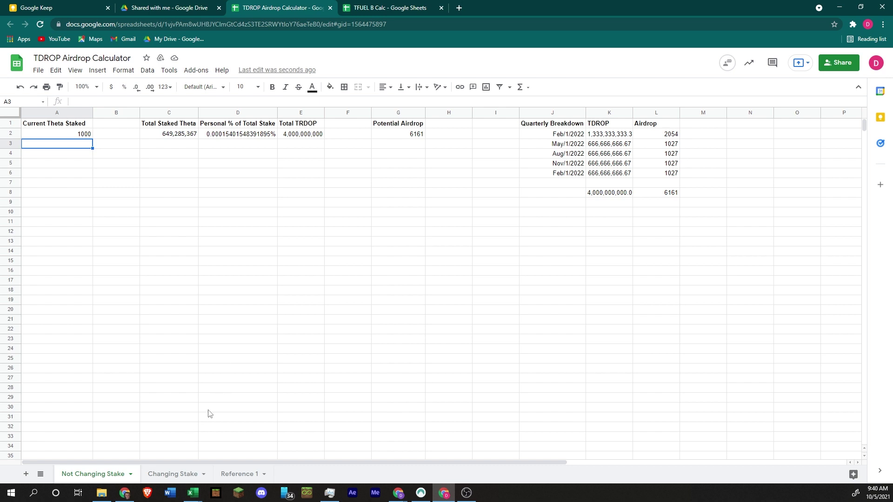
- View Changing Stake's B2 AVERAGE formula (1500) and glance at Reference 1's daily stakes
click(175, 478)
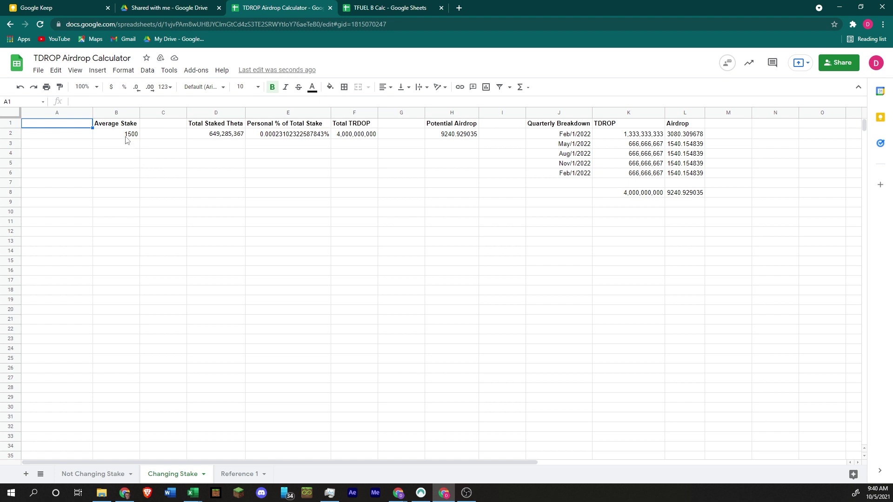
click(125, 137)
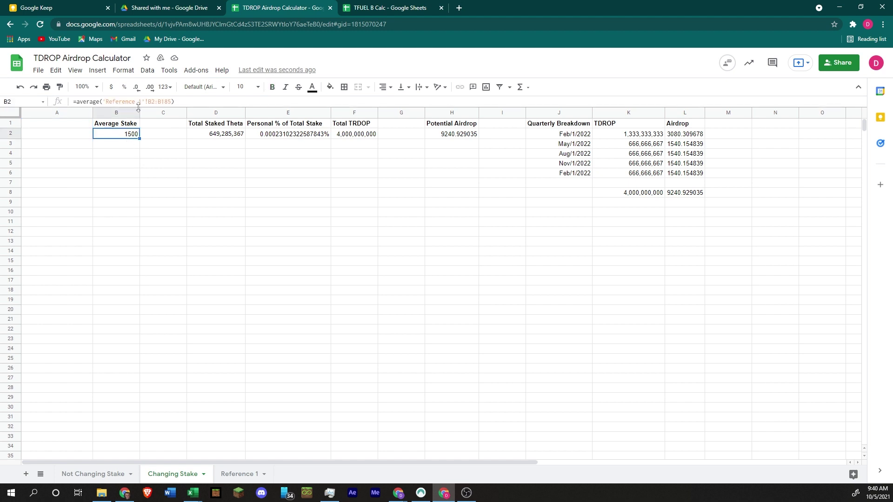
click(233, 473)
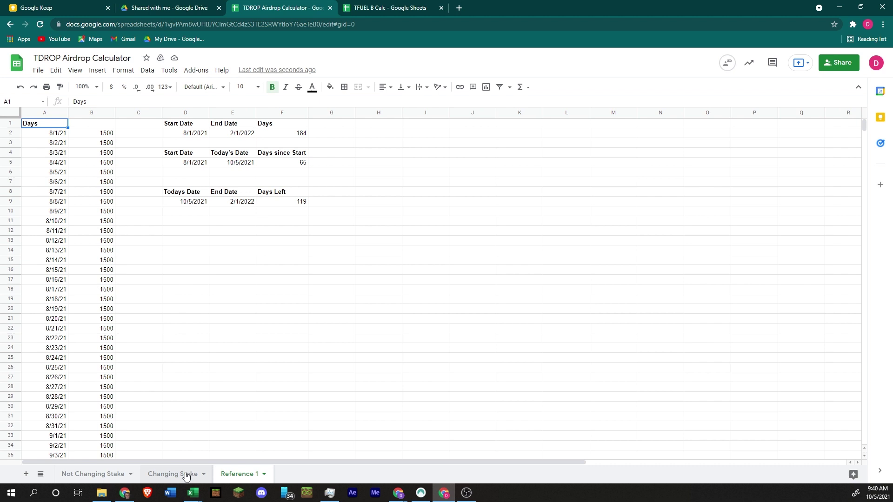
click(176, 474)
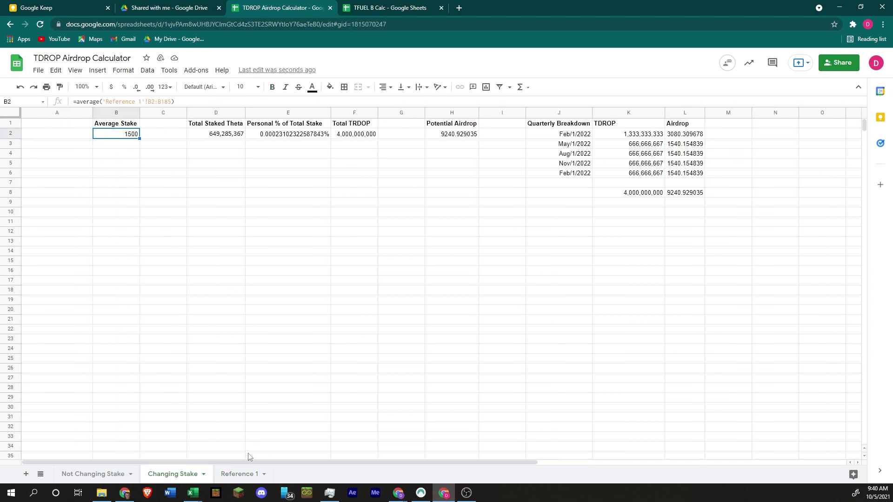
- Open the Reference 1 sheet and browse the daily stakes from 8/1/21 to 2/1/22
click(244, 473)
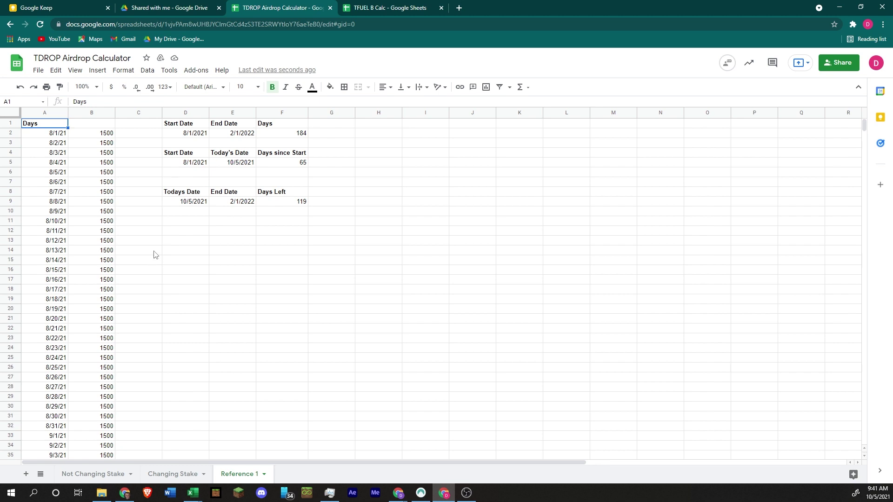
click(56, 134)
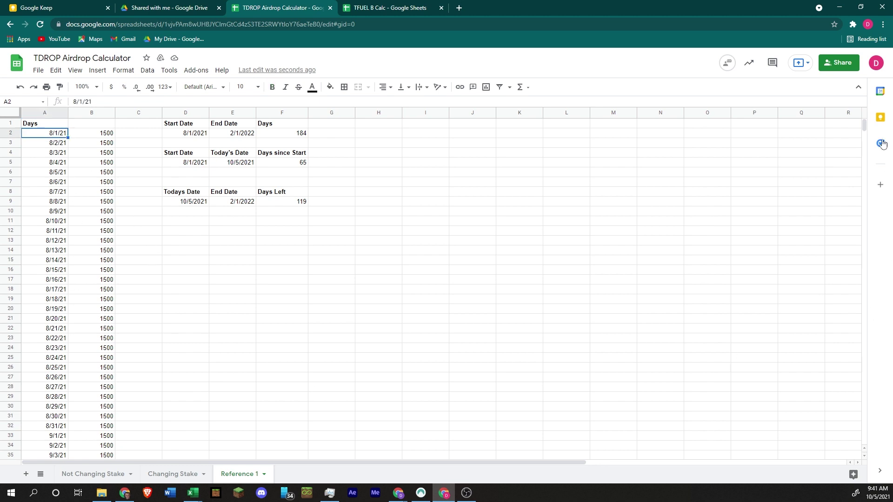
drag(863, 122, 866, 182)
click(66, 271)
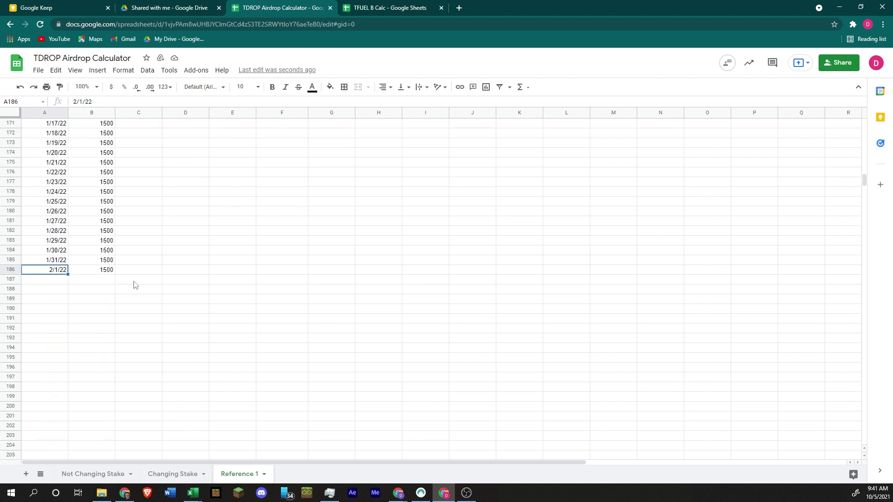
scroll(134, 285, up, 18)
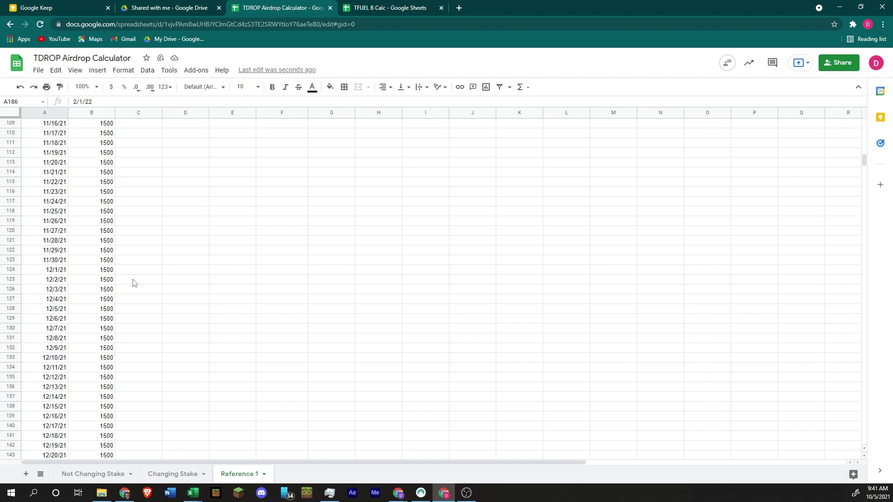
scroll(134, 283, up, 15)
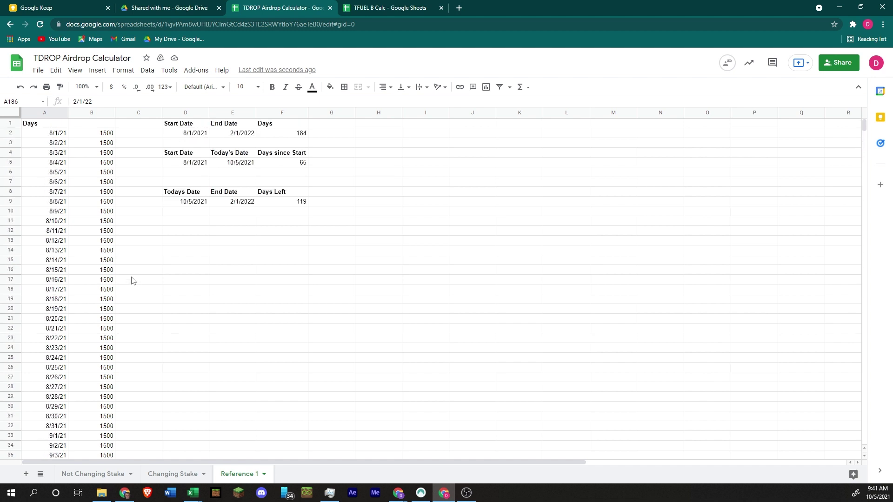
- Inspect the 184-day count formula in F2 and the 2/1/2022 end date
click(304, 139)
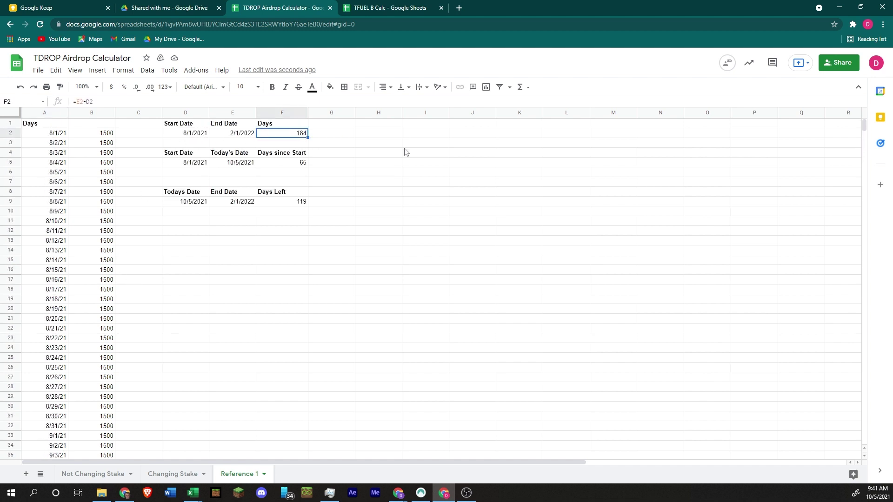
click(222, 136)
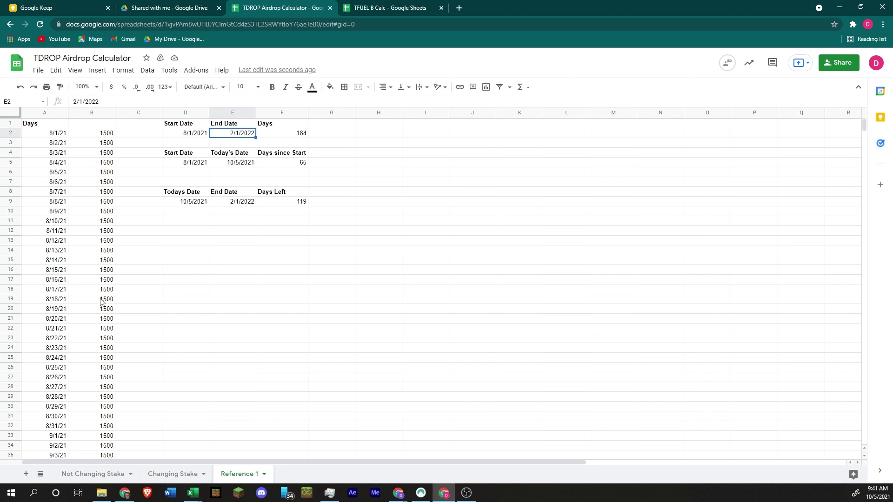
click(290, 135)
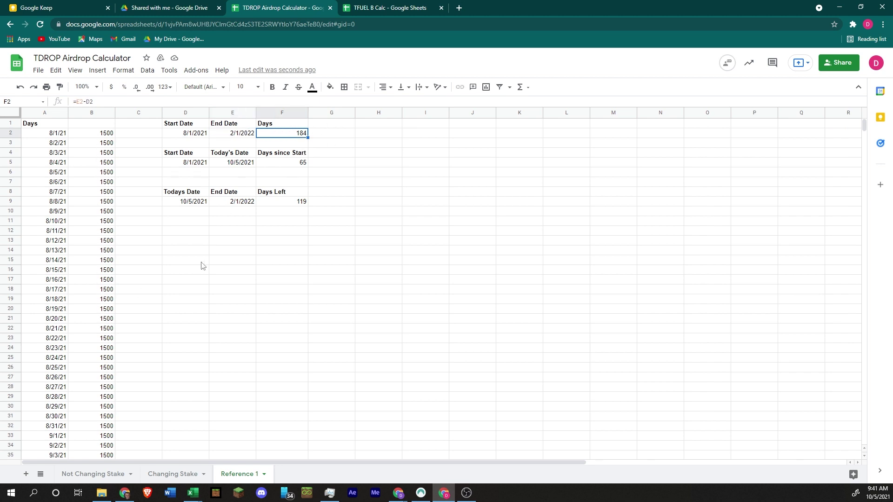
- Enter 1000 as the 8/1/21 stake in B2 and fill it down through 10/4/21
click(181, 474)
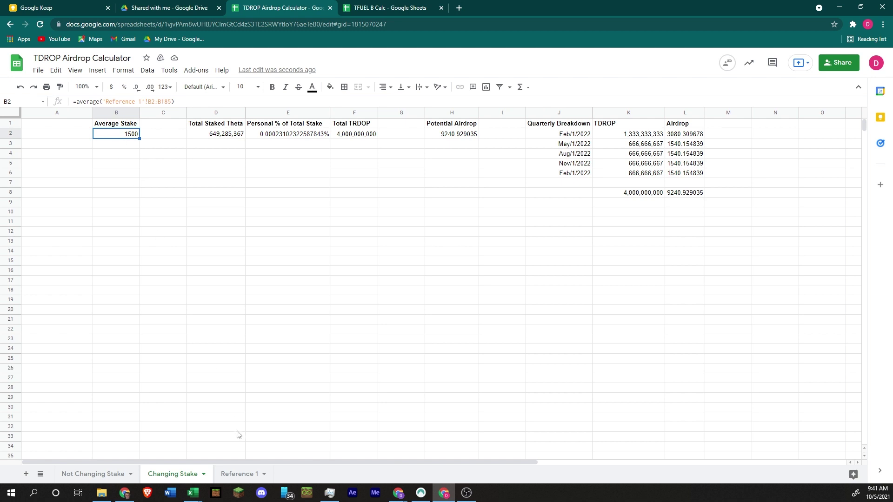
click(234, 478)
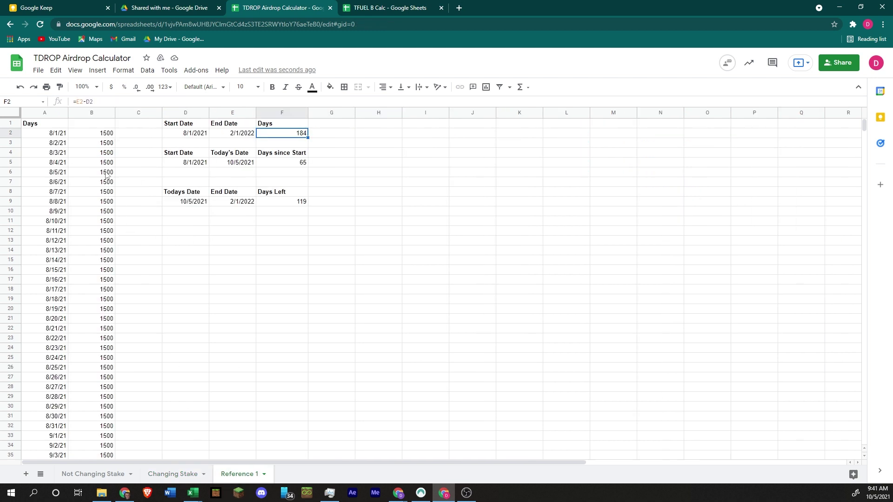
click(91, 136)
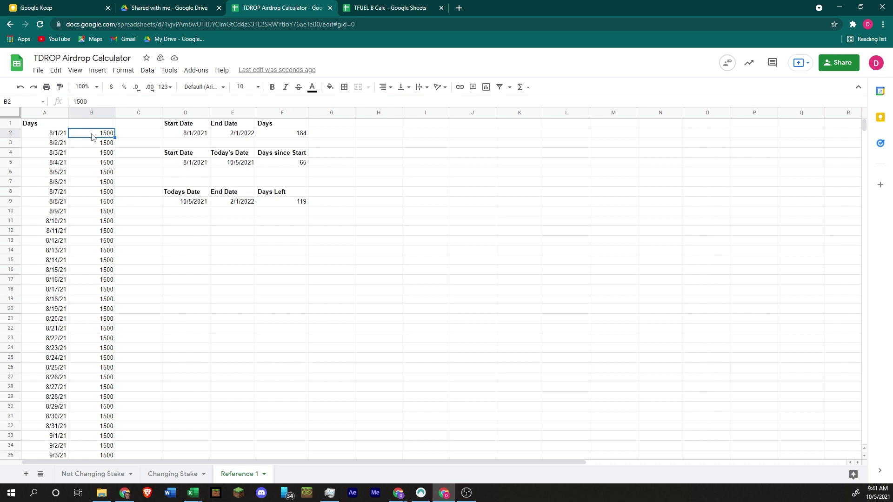
text(100)
click(126, 156)
click(108, 134)
drag(116, 137, 111, 428)
- Enter 2000 for 10/5/21 in B67, fill it through 2/1/22, and view Changing Stake
click(112, 436)
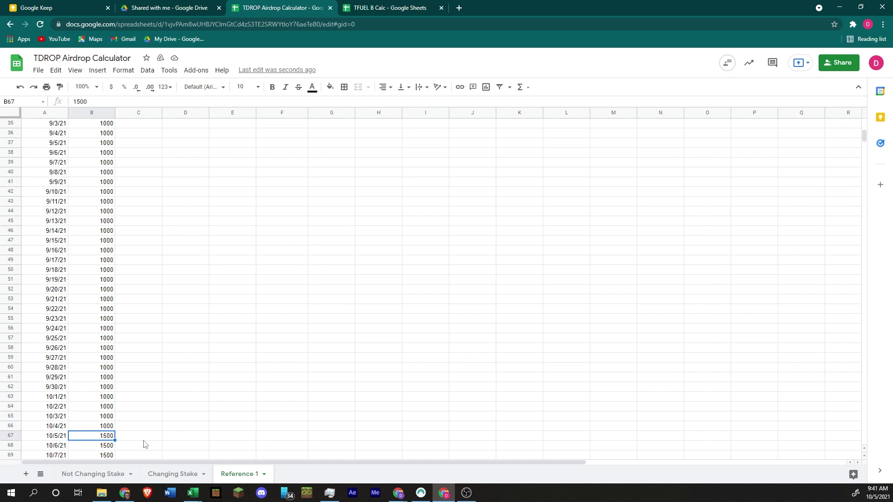
text(22)
text(000)
key(Return)
scroll(144, 444, down, 2)
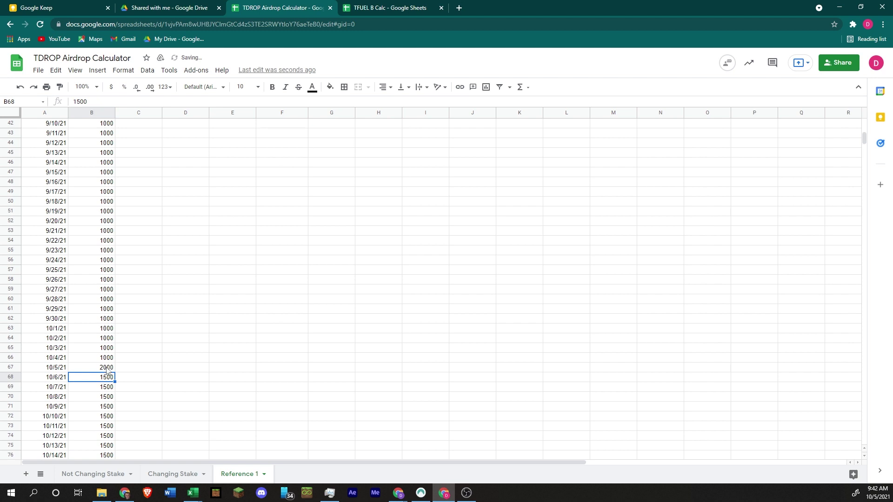
click(108, 371)
drag(114, 373, 112, 312)
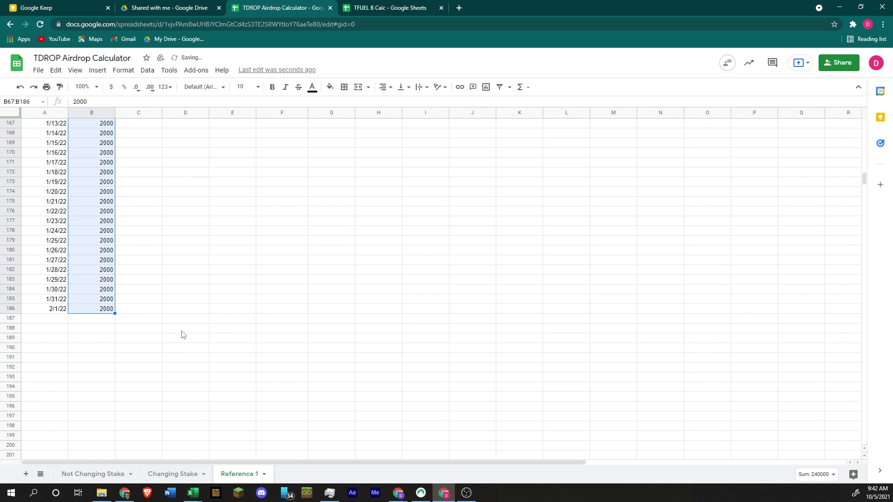
click(178, 475)
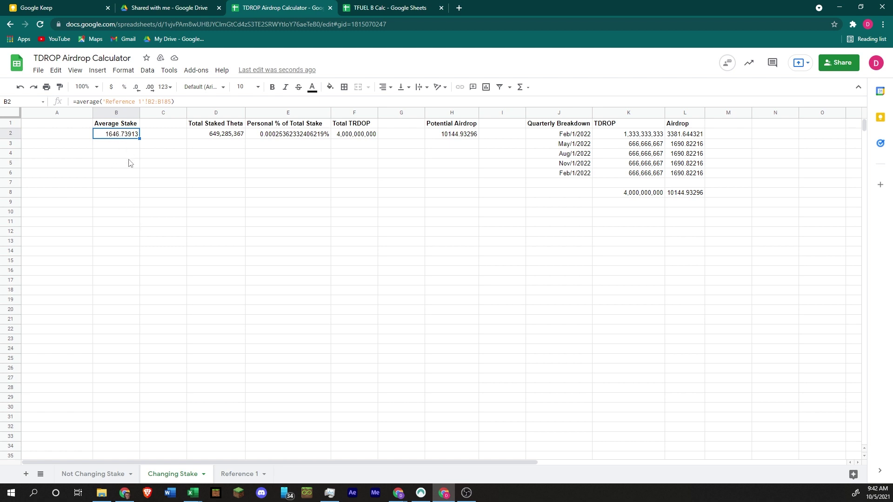
- Review Changing Stake's airdrop in H2 and average in B2 against Not Changing Stake's 1000 stake
click(449, 139)
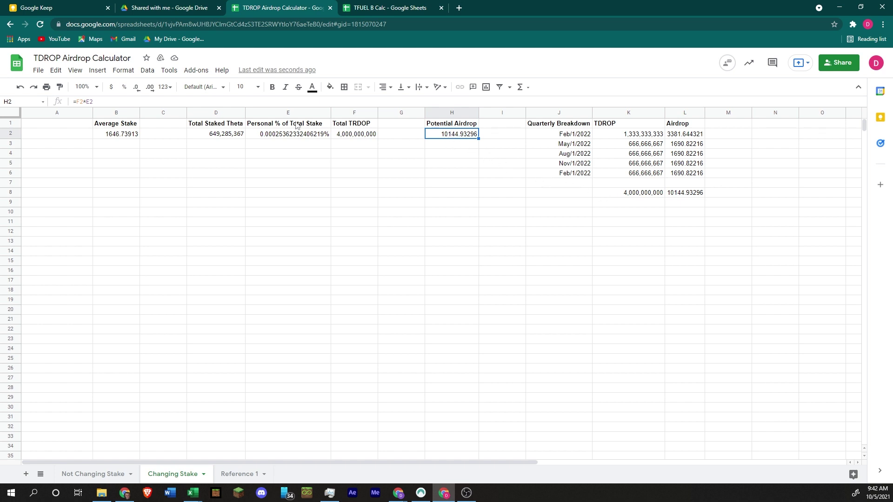
click(126, 135)
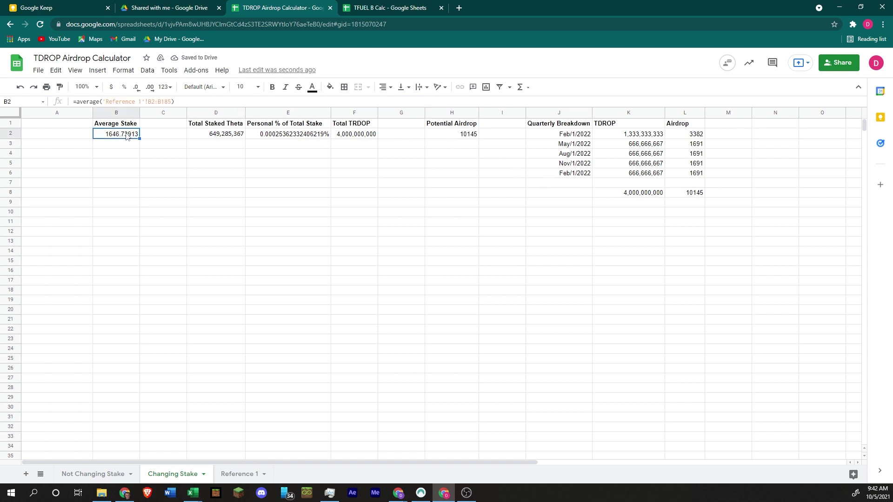
click(191, 182)
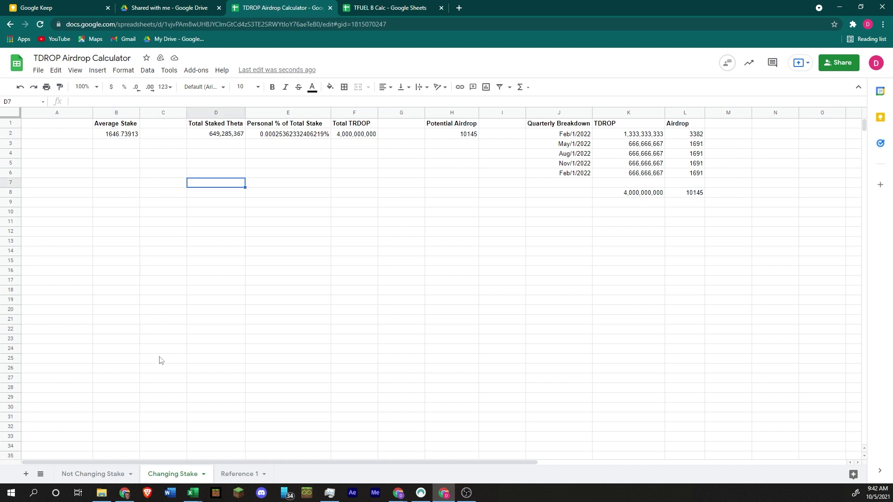
click(85, 474)
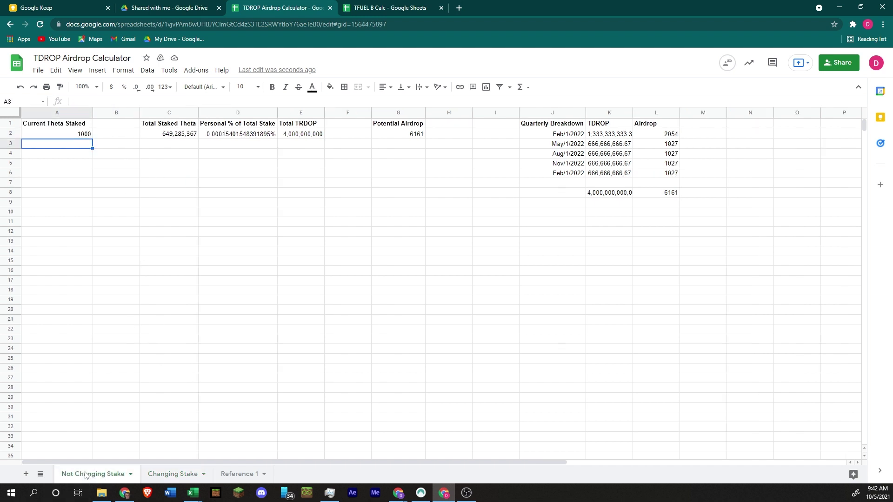
click(37, 135)
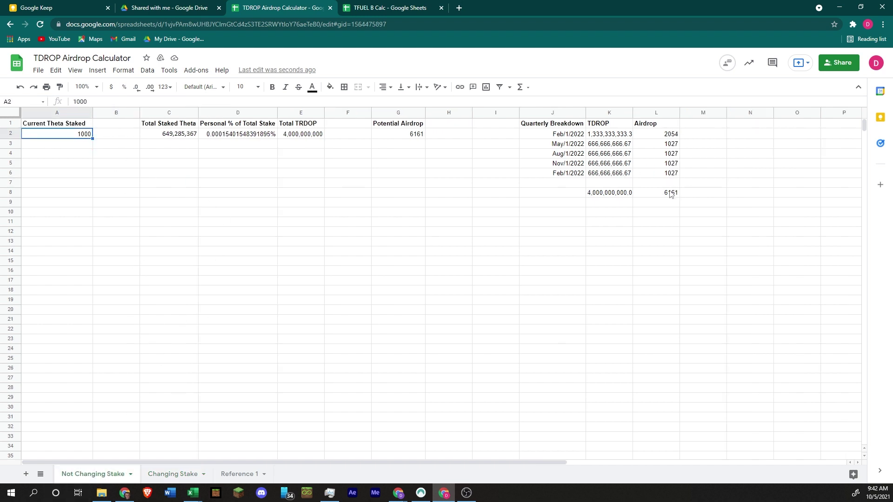
click(186, 474)
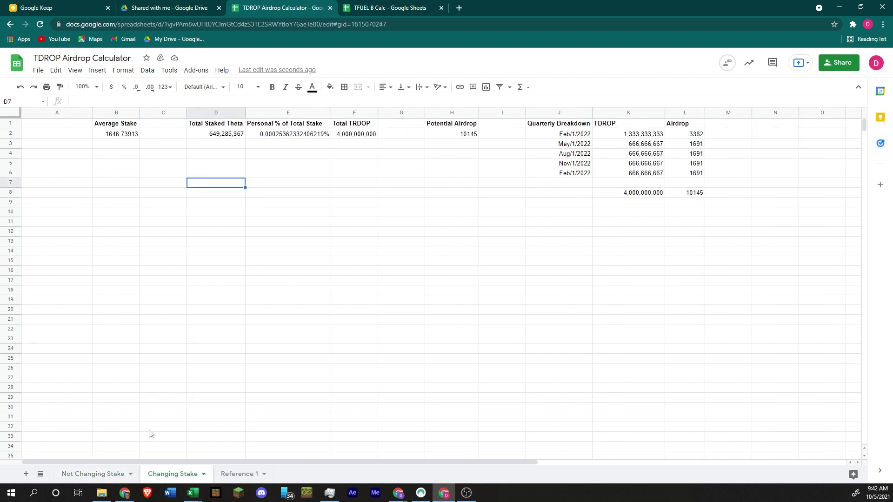
click(242, 474)
- Locate the 10/4/21 stake of 1000 and the 10/5/21 stake of 2000
scroll(177, 320, up, 17)
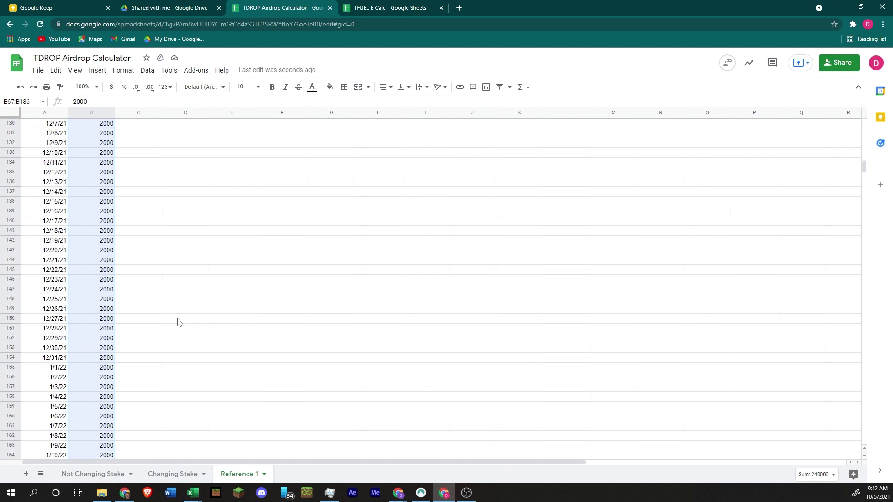
key(Left)
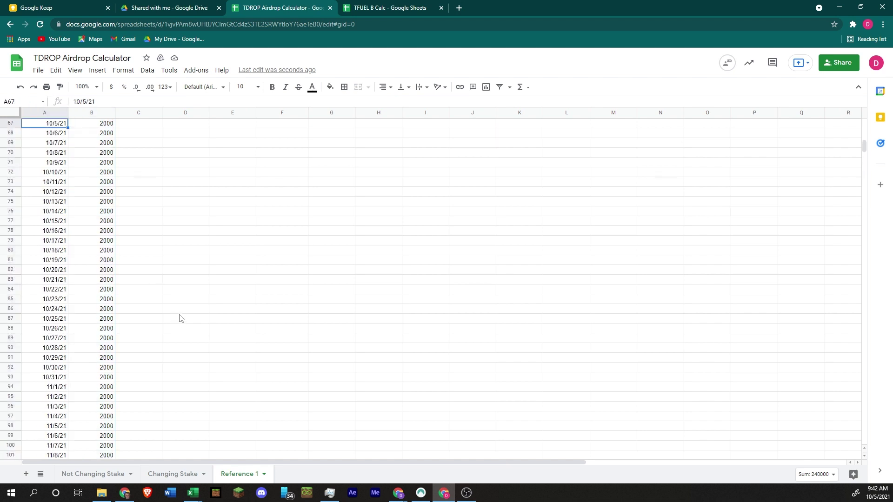
scroll(96, 258, up, 2)
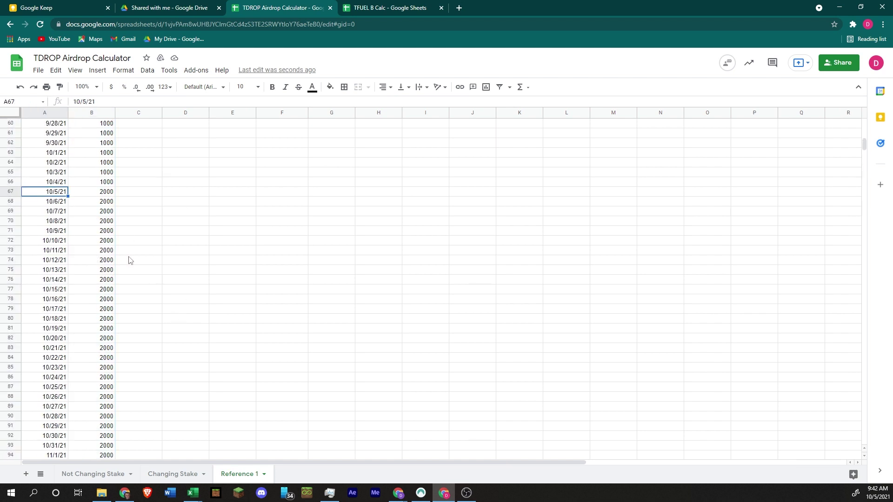
click(100, 183)
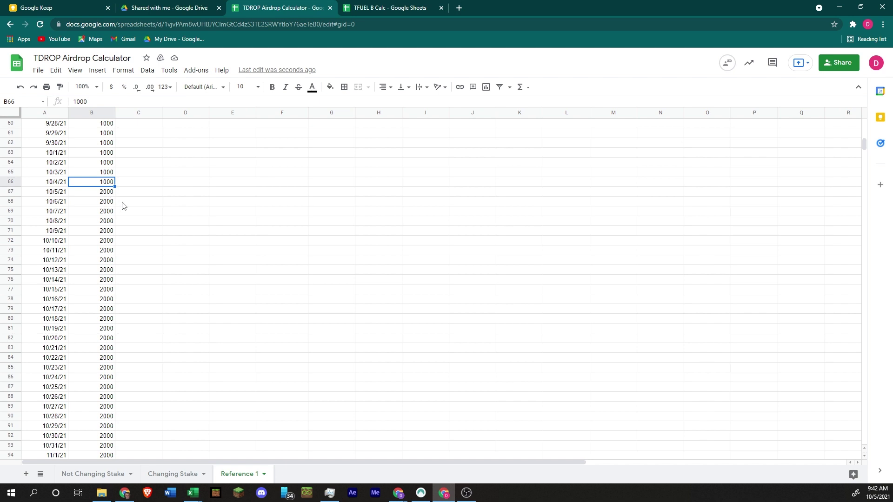
click(87, 194)
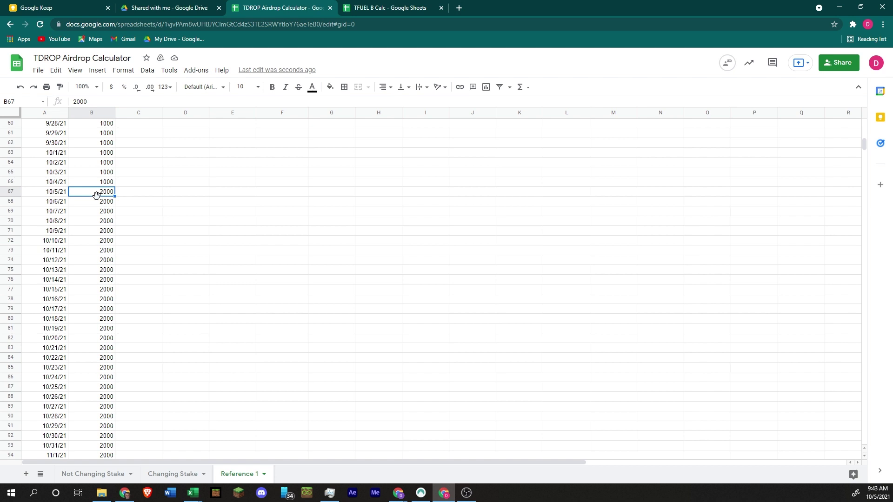
- Set the stakes for 10/5/21 through 10/8/21 to 0
text(0)
key(Return)
text(0)
key(Return)
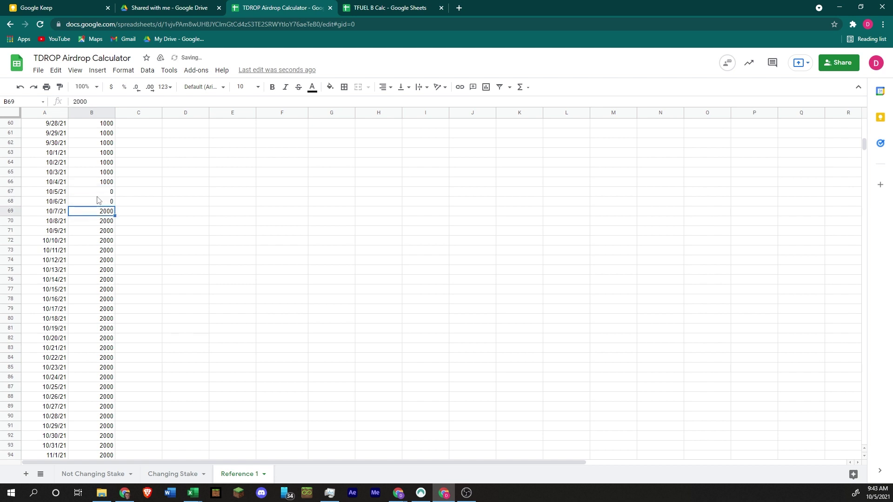
text(0)
key(Return)
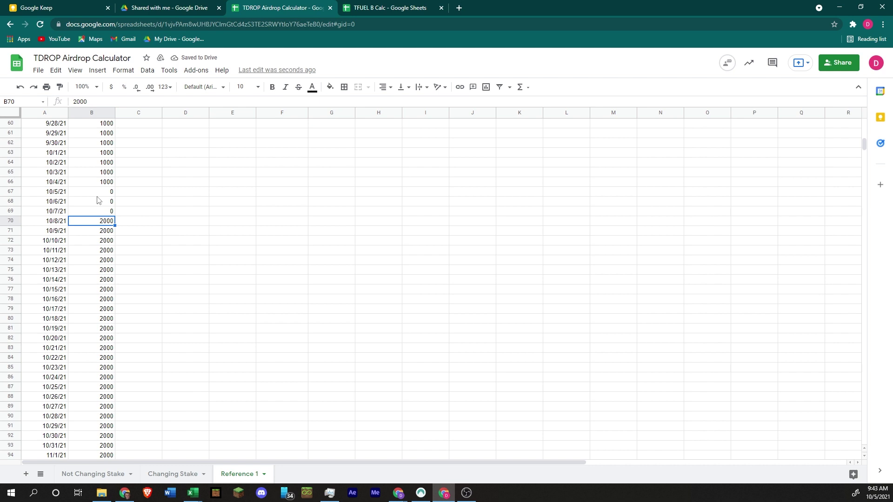
text(0)
key(Return)
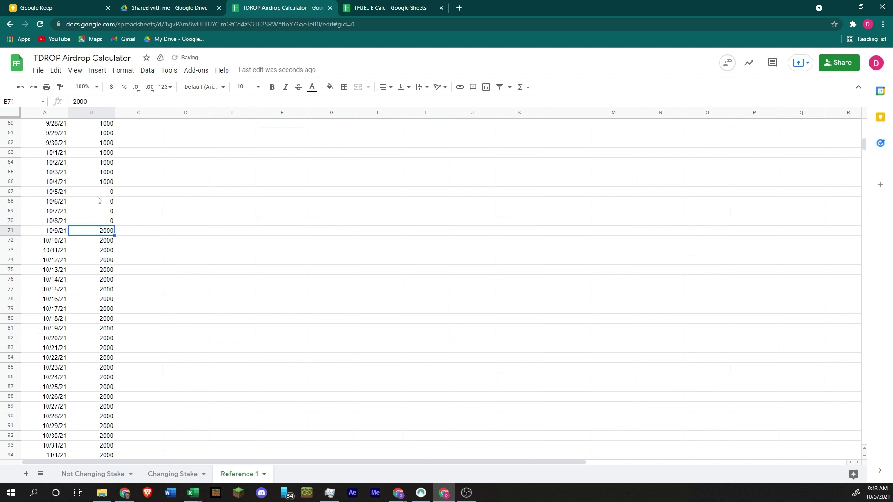
- Change the 10/8/21 stake in B70 to 1500 and fill it down through 2/1/22
key(Up)
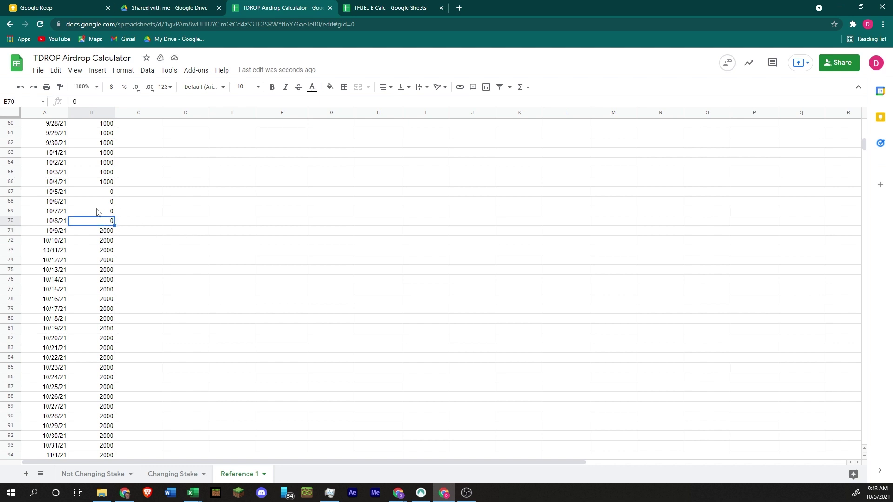
text(1500)
key(Return)
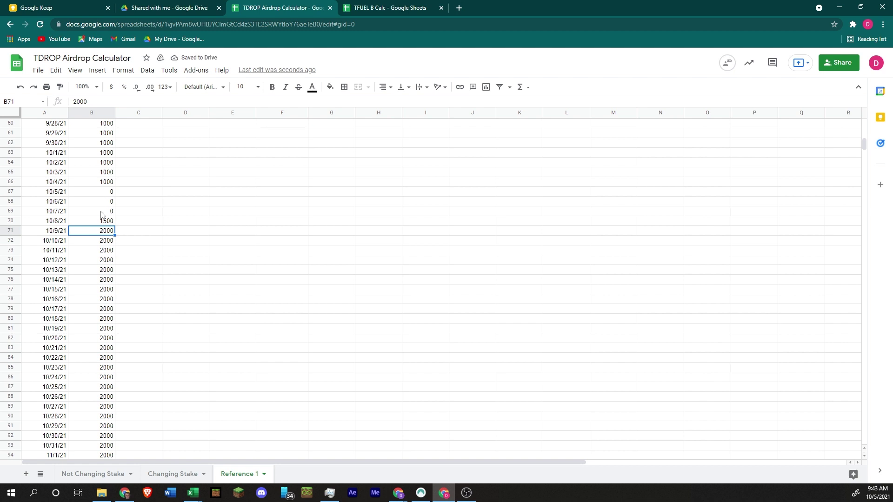
click(93, 222)
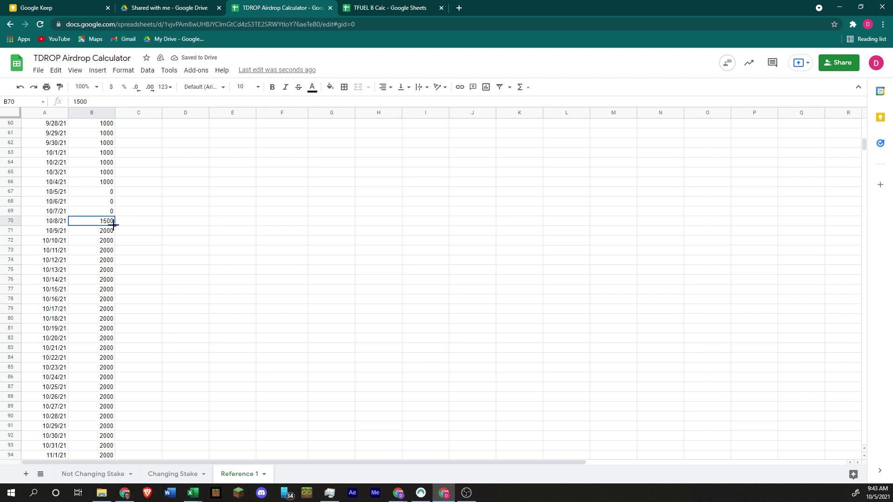
drag(115, 225, 92, 302)
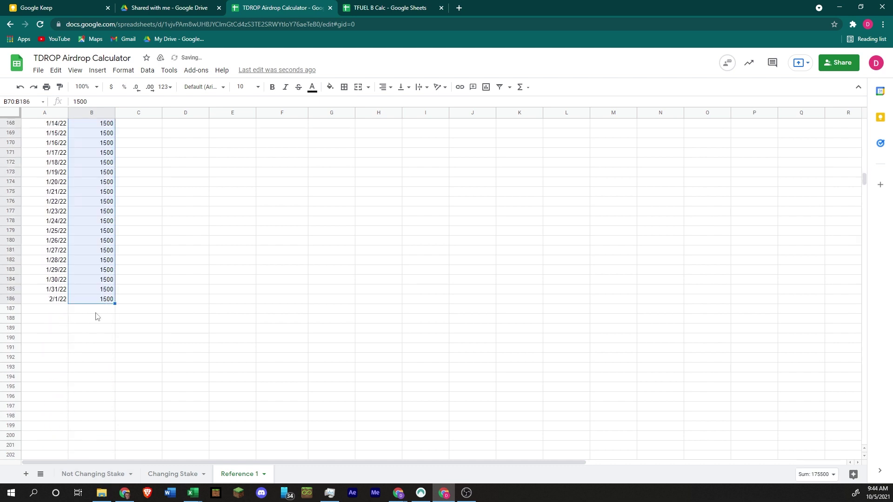
click(176, 475)
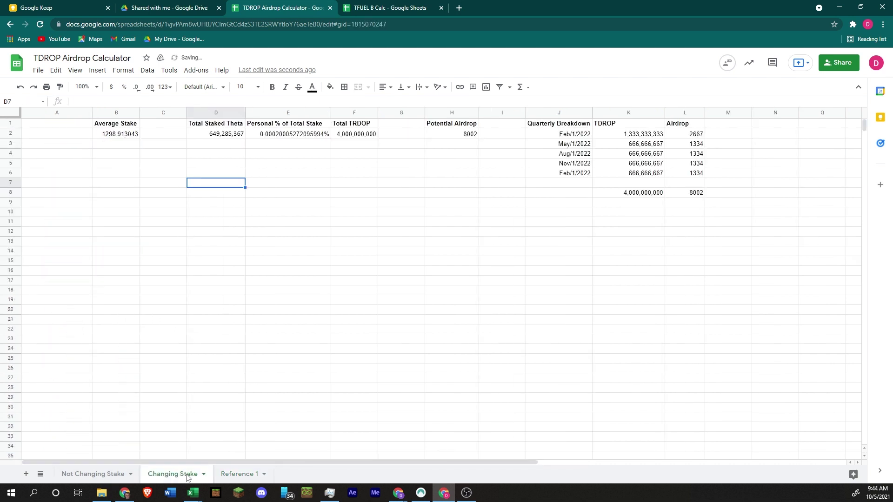
click(118, 136)
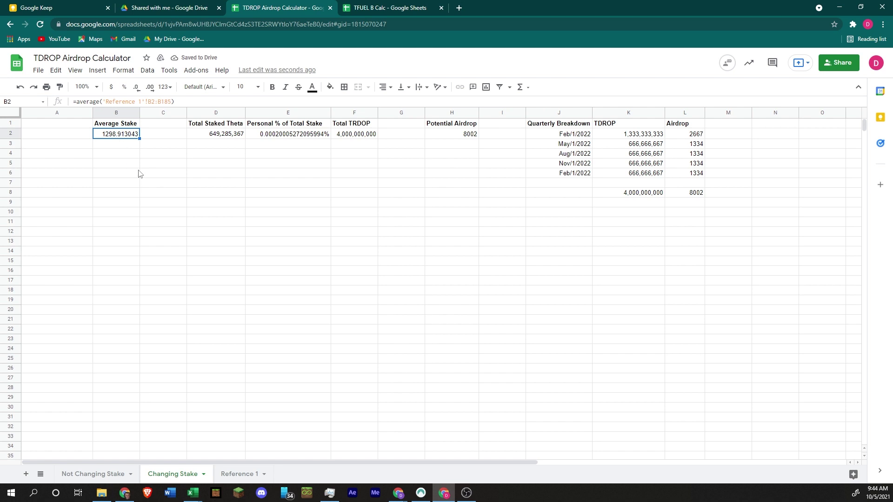
click(684, 194)
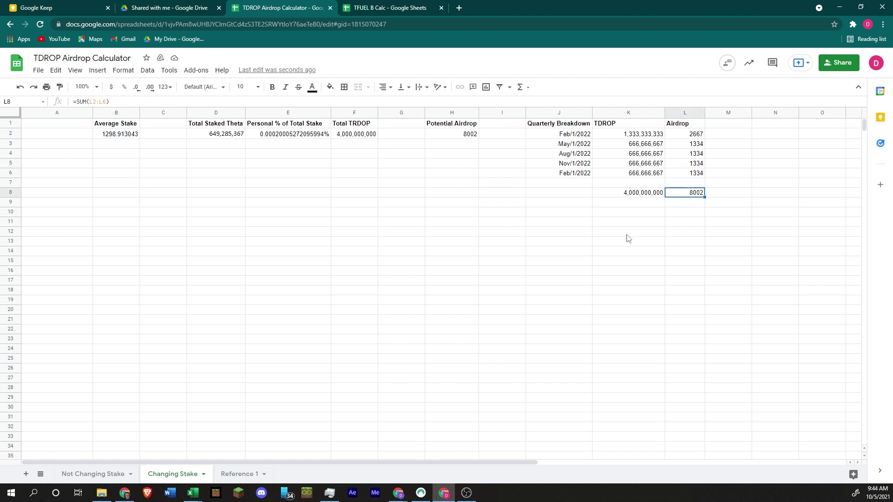
click(100, 474)
click(84, 136)
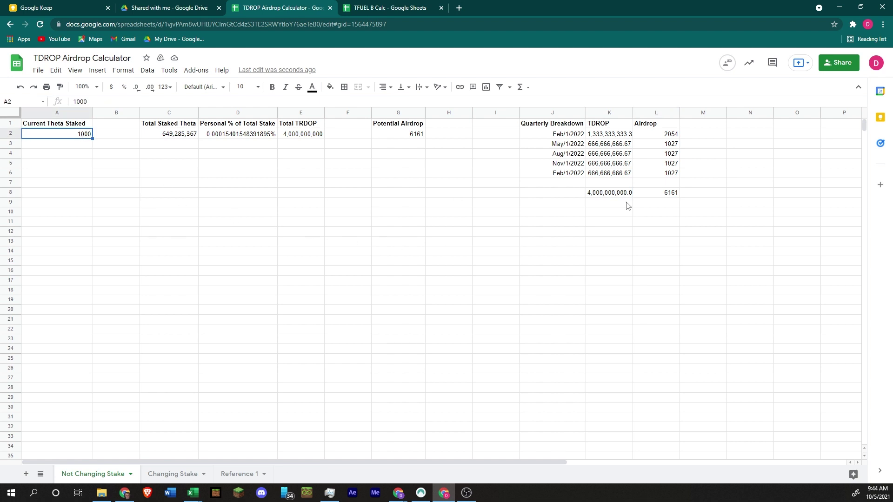
click(673, 196)
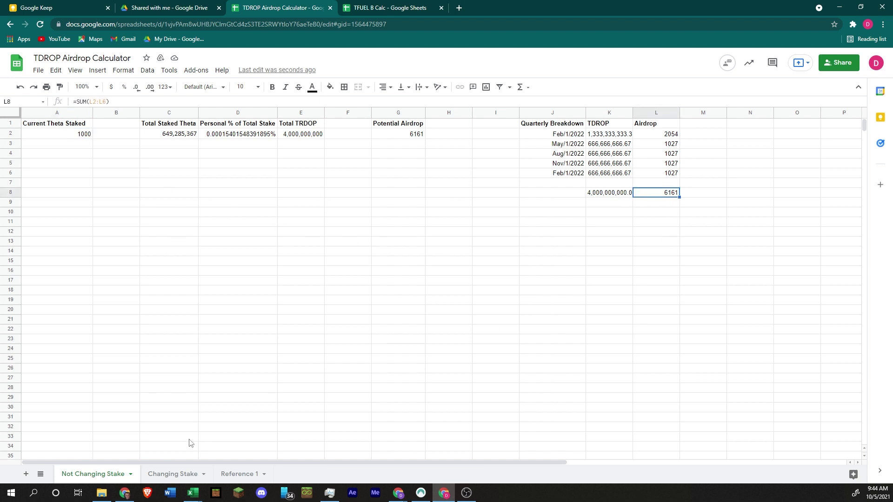
click(191, 475)
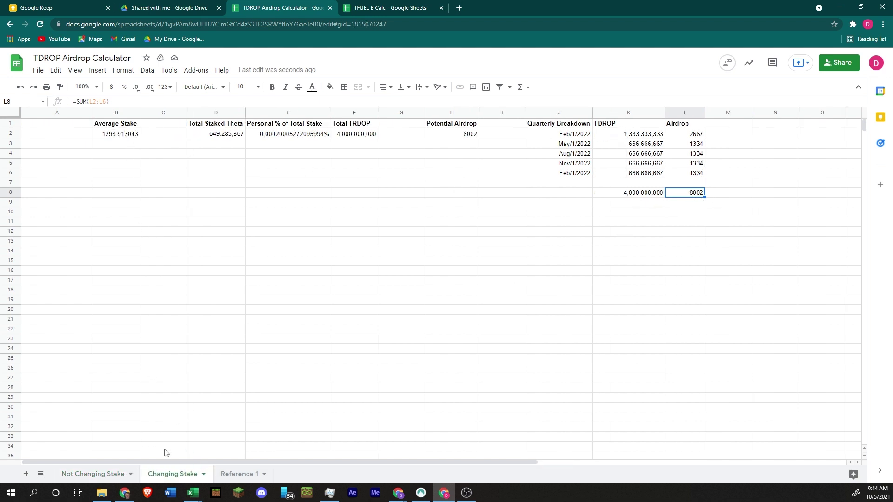
- Set the 10/8/21 stake in B70 to 1025 and fill it down through 2/1/22
click(238, 475)
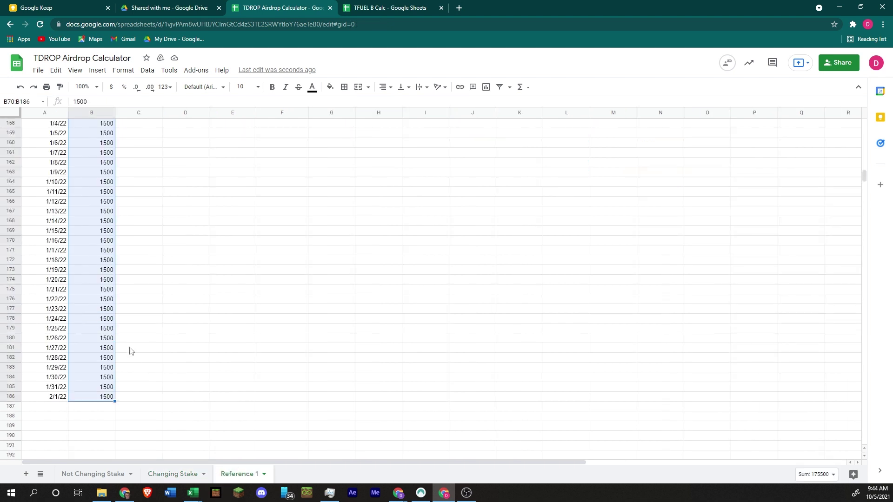
scroll(129, 351, up, 15)
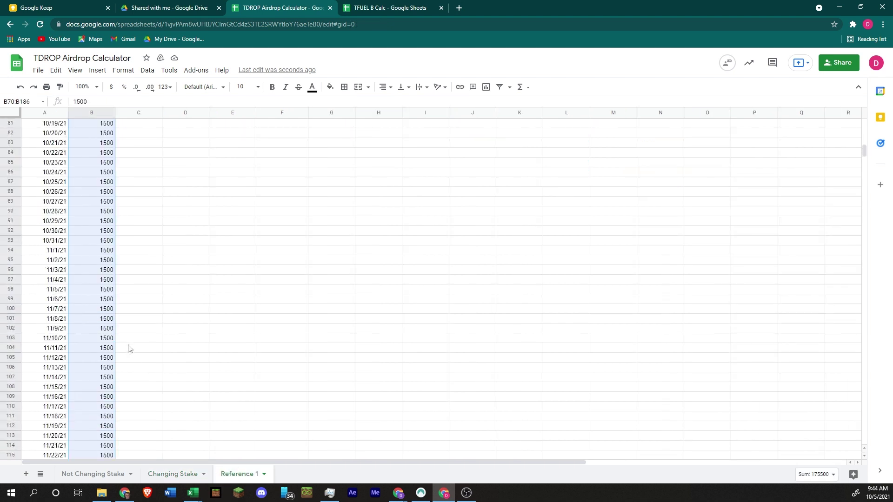
scroll(130, 349, up, 5)
click(97, 265)
text(102)
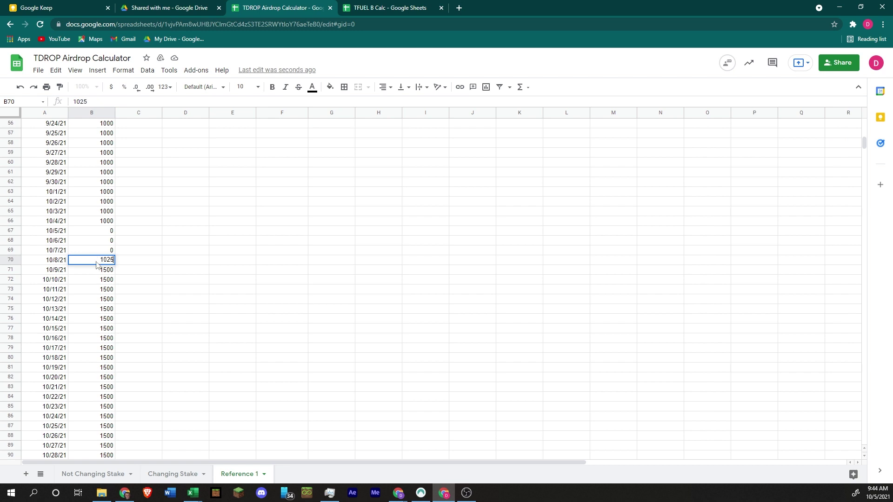
key(Return)
click(97, 263)
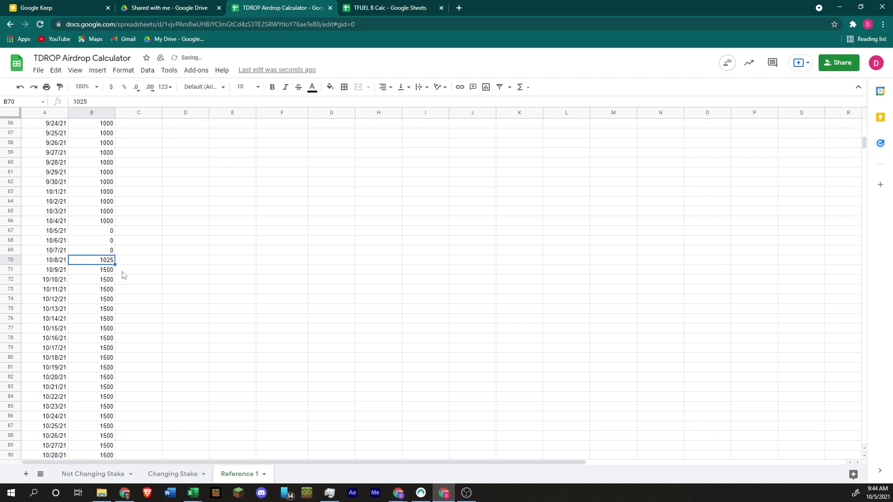
drag(115, 265, 122, 460)
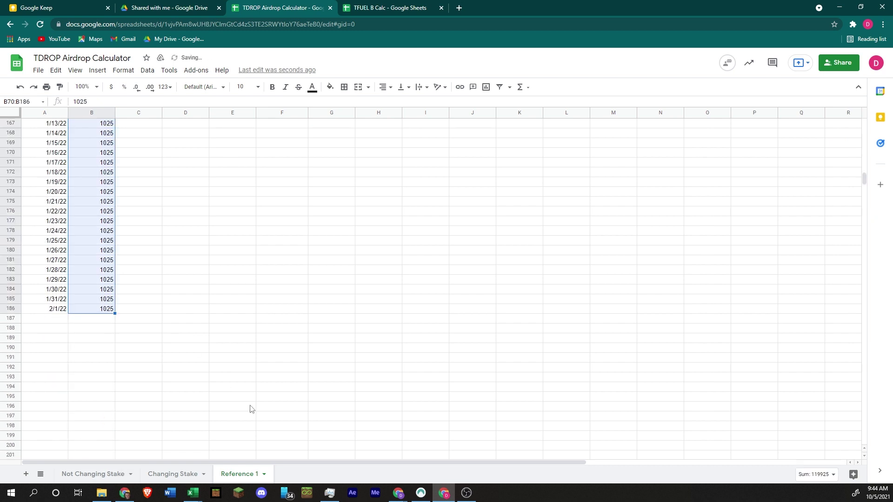
- Compare Changing Stake's new average and 6157 total airdrop with Not Changing Stake's fixed stake
click(174, 474)
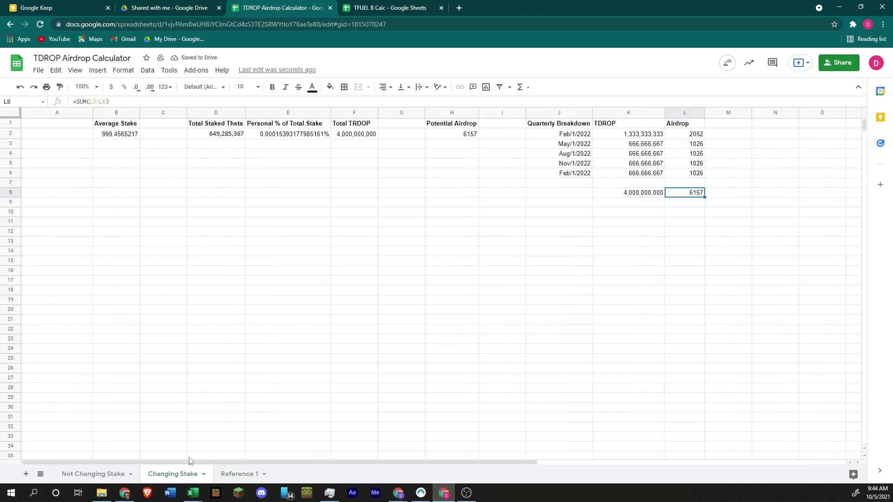
click(101, 135)
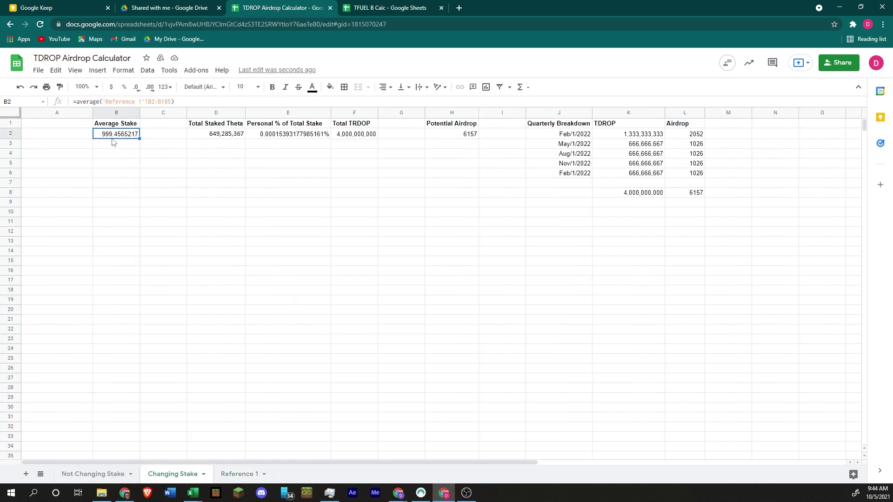
click(688, 193)
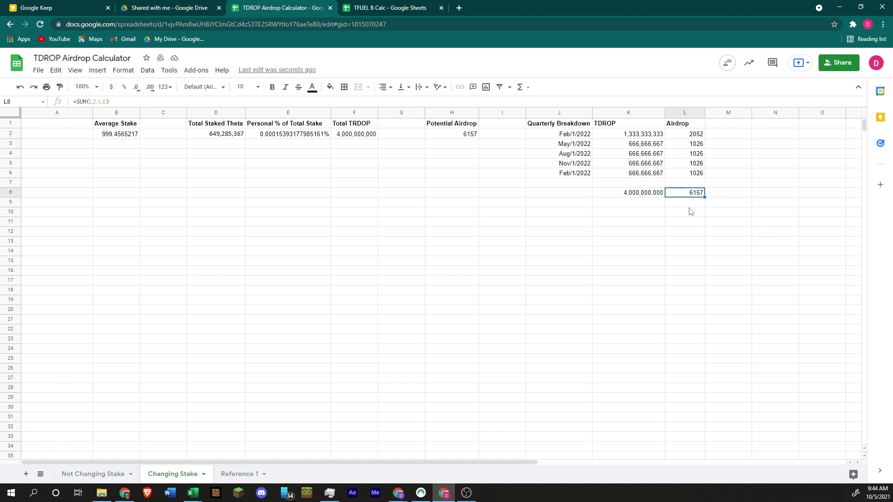
click(111, 475)
click(62, 139)
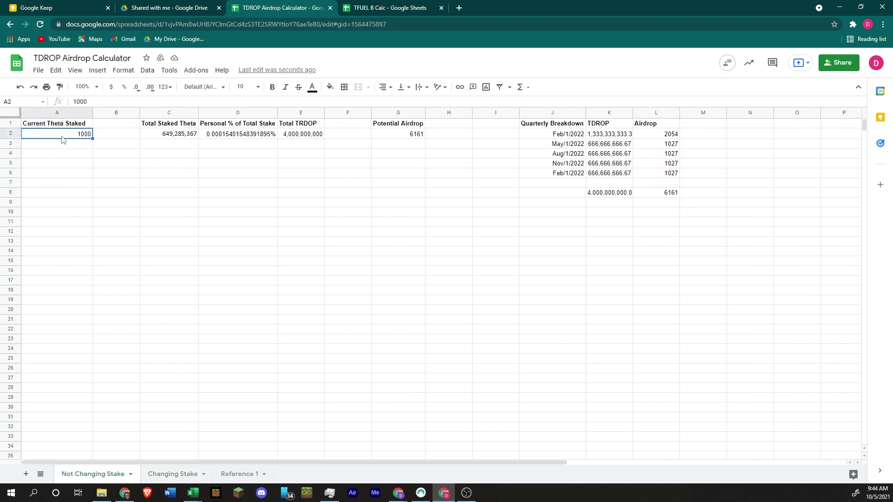
- Return to Reference 1 and select the 10/7/21 stake in B69
click(221, 475)
scroll(106, 334, up, 20)
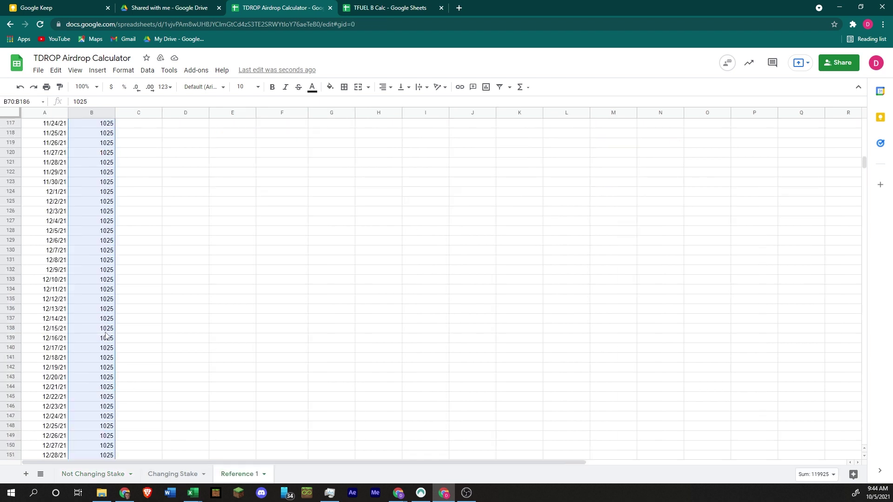
scroll(106, 334, up, 3)
drag(107, 319, 107, 328)
click(108, 341)
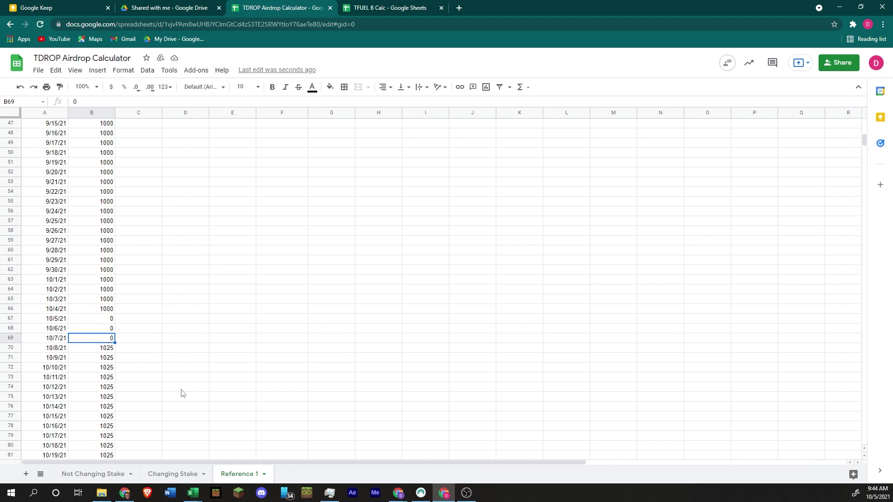
- Replace the 10/8/21 stake with 1100 and fill it down column B, giving a 6449 airdrop
click(101, 350)
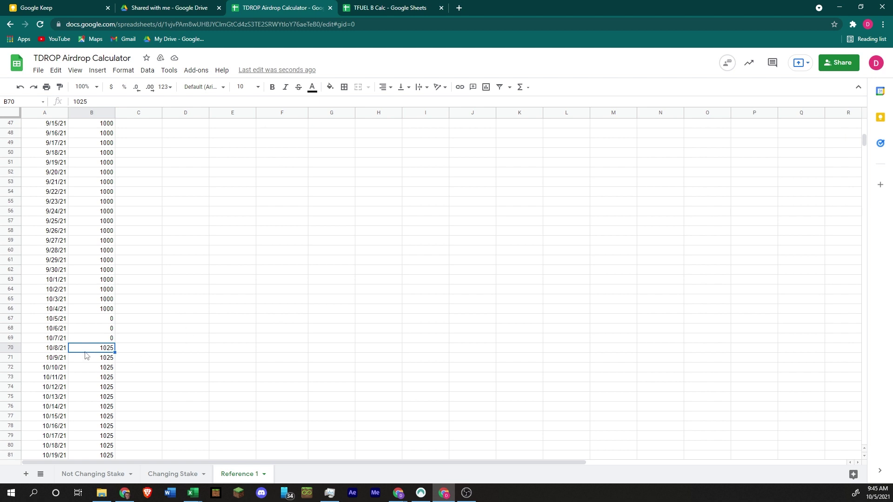
key(BackSpace)
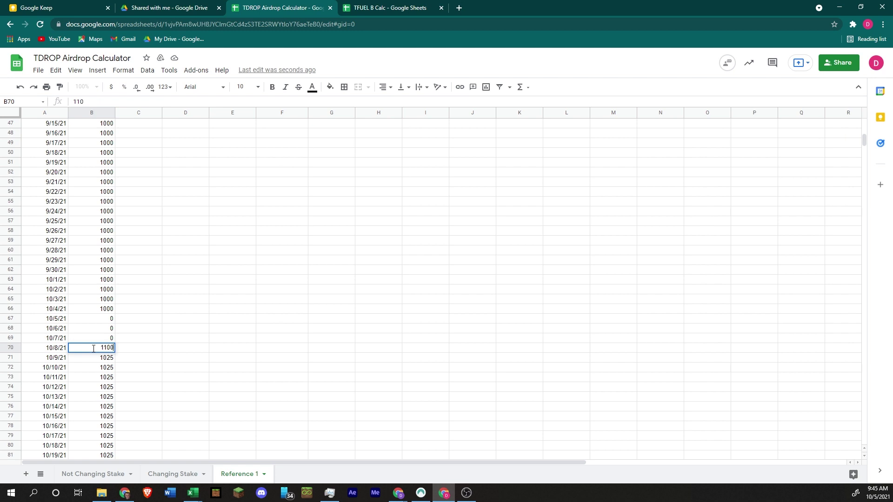
key(Return)
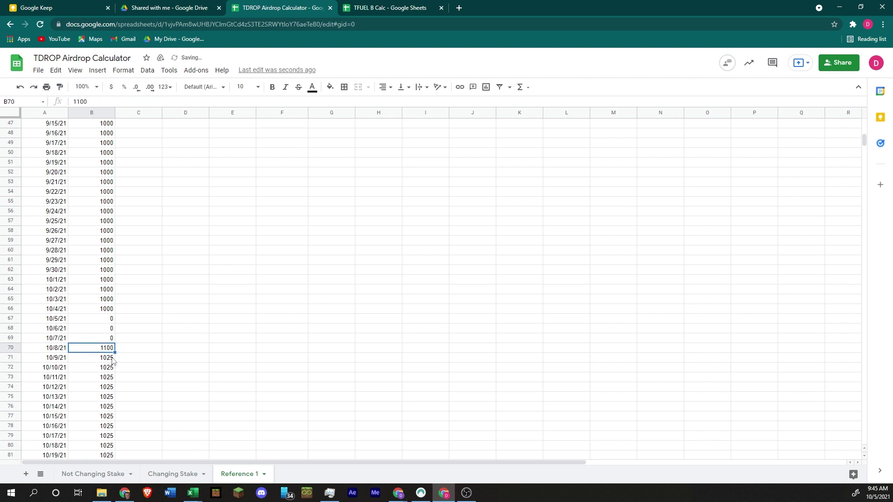
click(107, 350)
drag(115, 353, 112, 193)
click(170, 474)
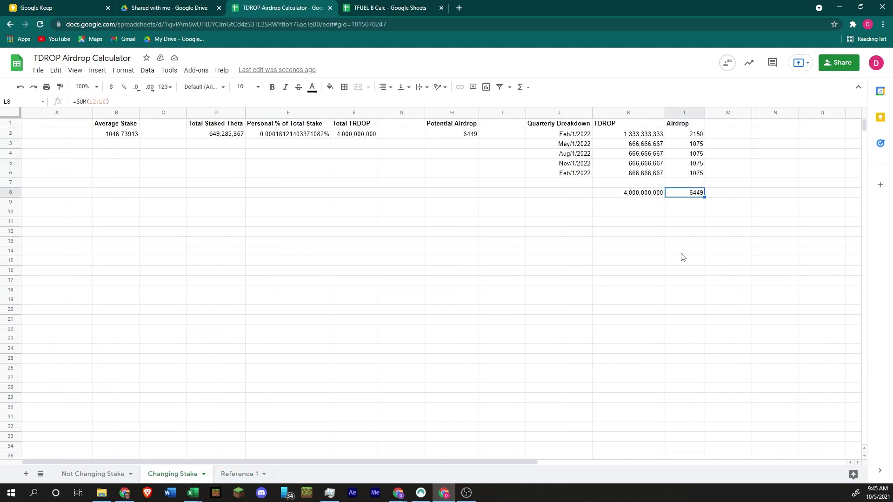
- Check the 1046.73913 average, then zero the 10/8/21 stake on Reference 1
click(119, 136)
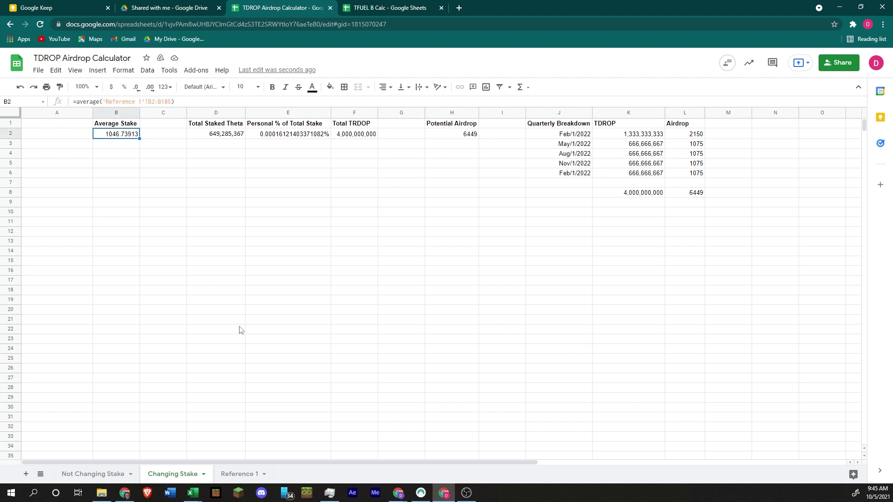
click(91, 474)
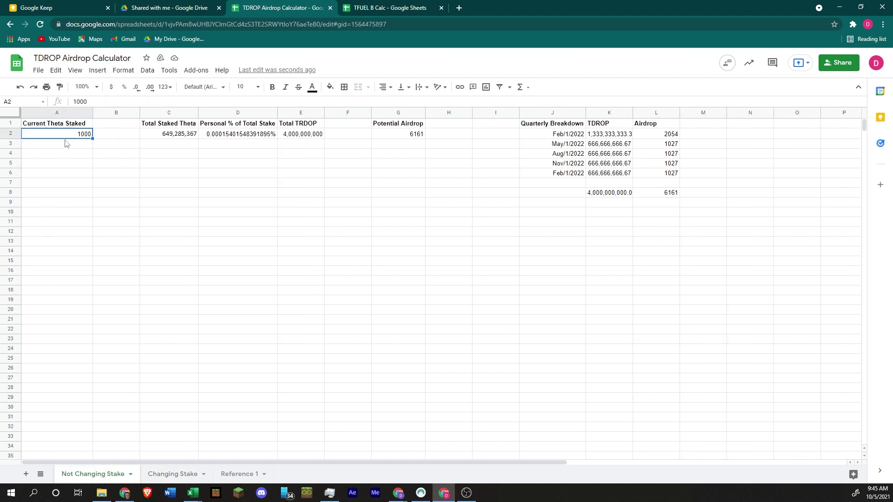
click(240, 478)
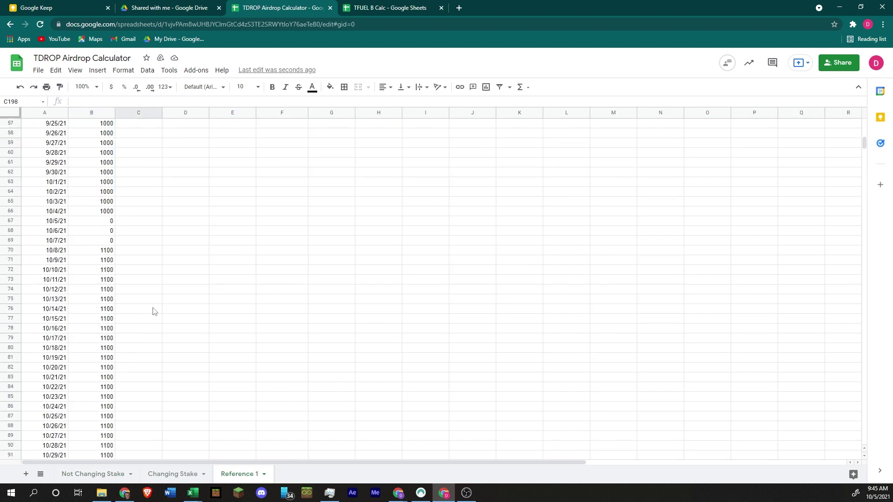
click(97, 398)
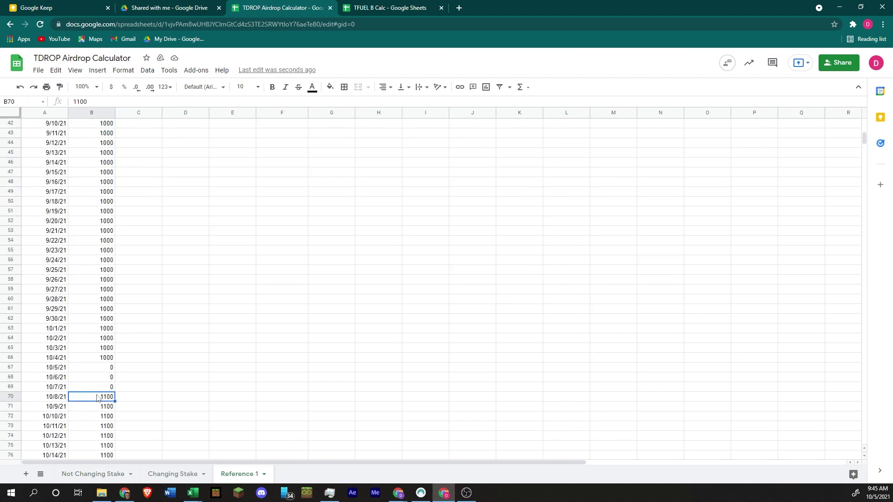
text(0)
click(306, 370)
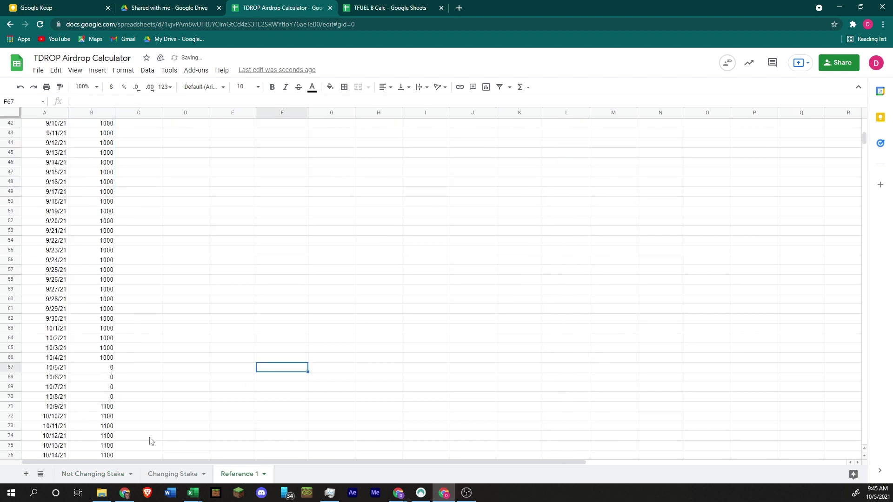
click(152, 474)
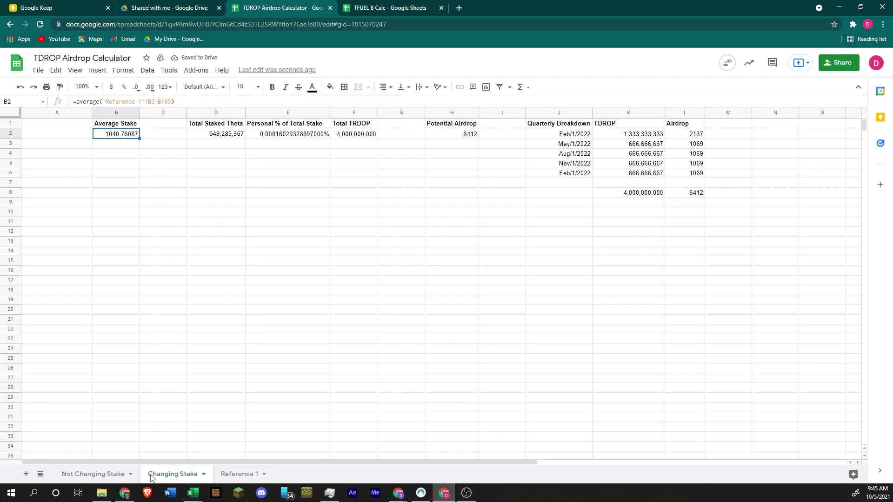
- Undo on Reference 1 so the 10/5–10/8/21 stakes read 1000 again
click(223, 475)
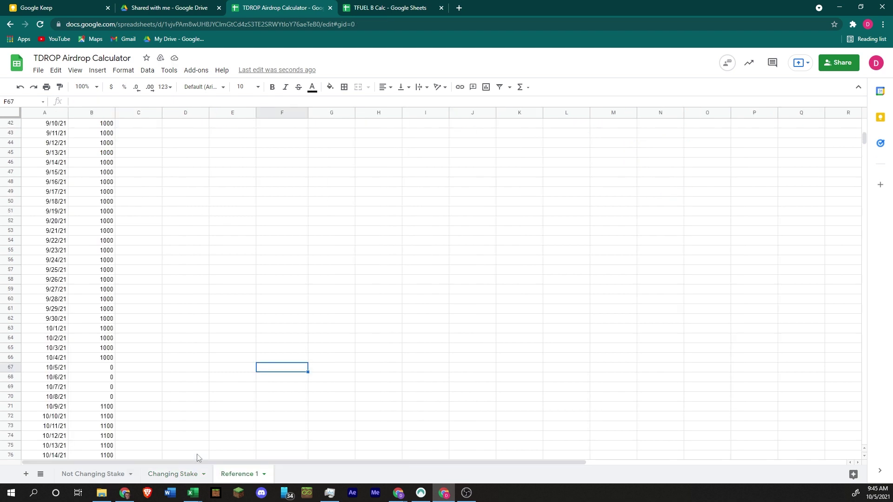
scroll(109, 305, down, 3)
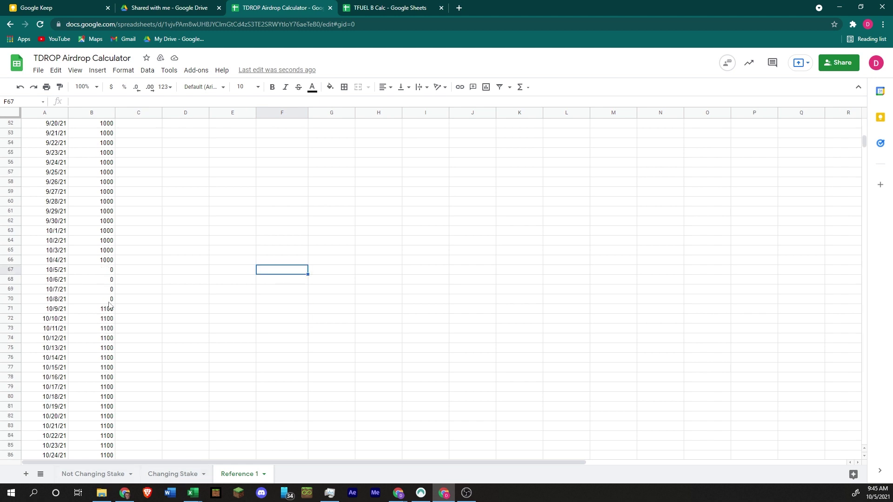
click(106, 310)
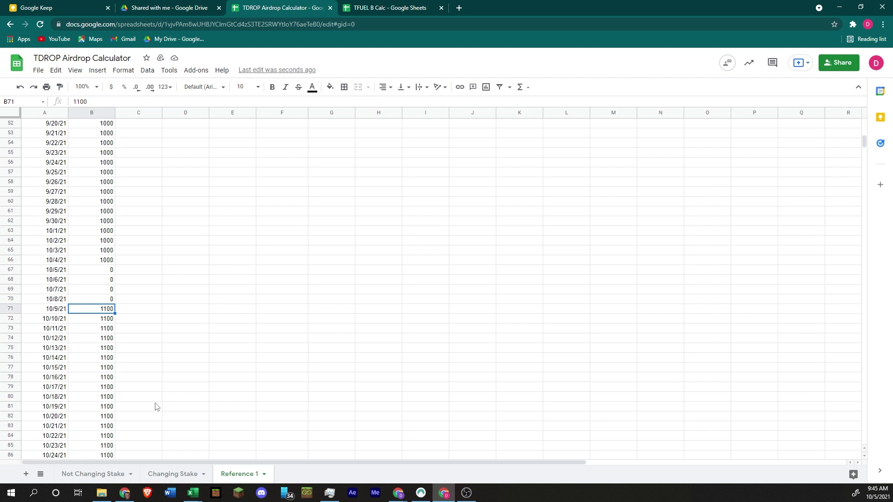
click(94, 271)
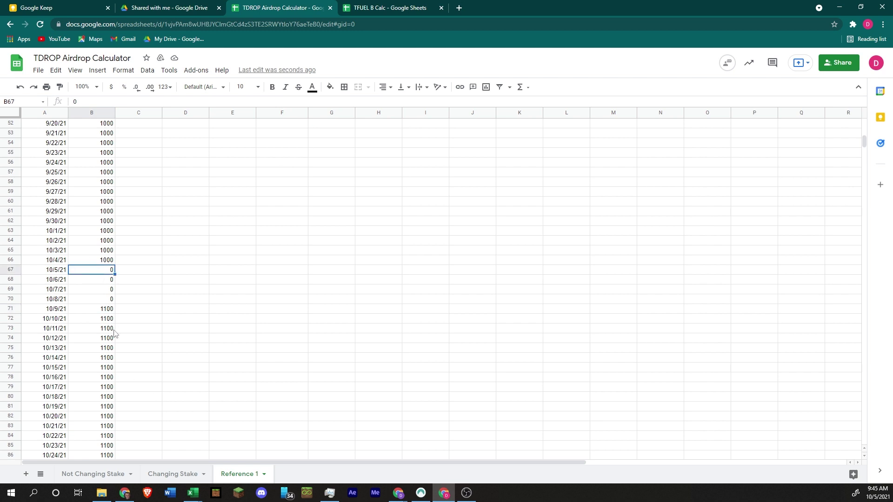
key(ctrl+z)
click(139, 310)
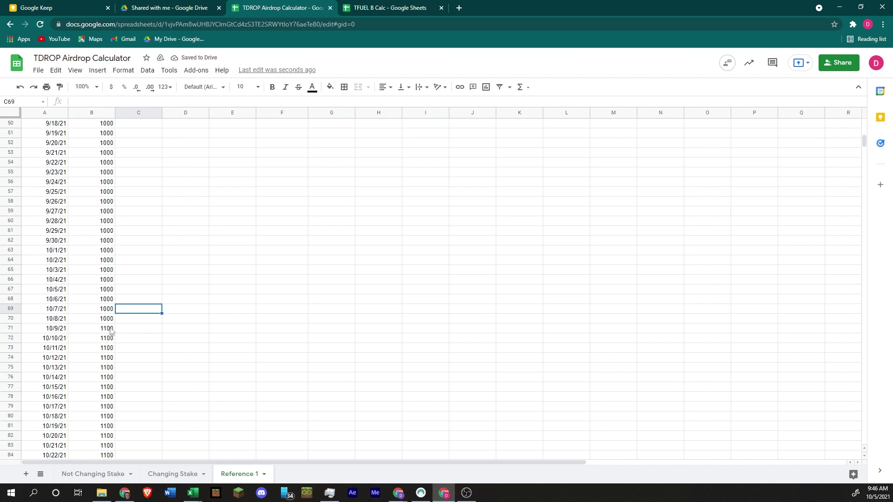
- Enter 1200 as the 8/1/21 stake and fill it down through 10/5/21
scroll(110, 331, up, 10)
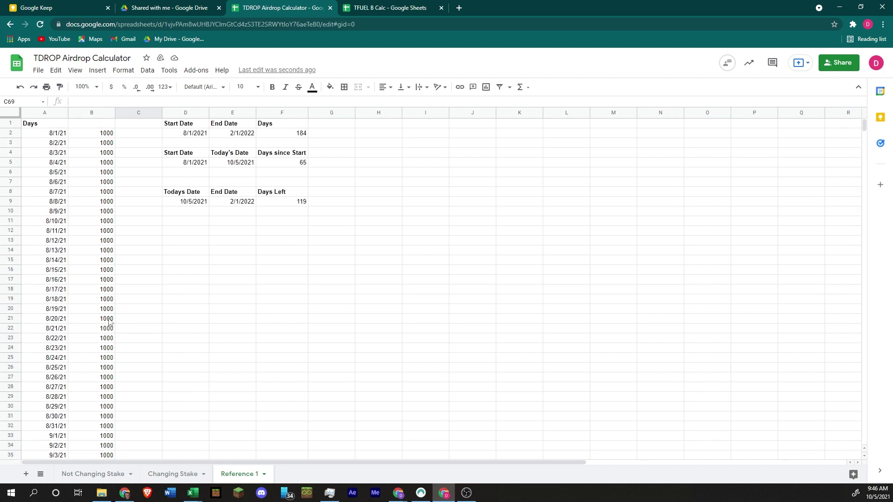
click(91, 133)
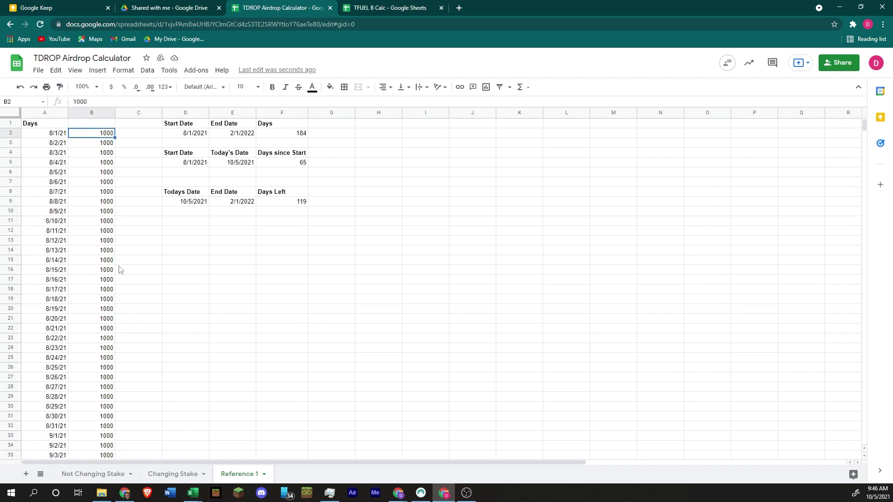
text(1200)
click(142, 168)
click(113, 136)
drag(114, 136, 107, 362)
- Enter 2200 for 10/6/21 and fill it through 2/1/22, averaging 1841.304348
click(108, 369)
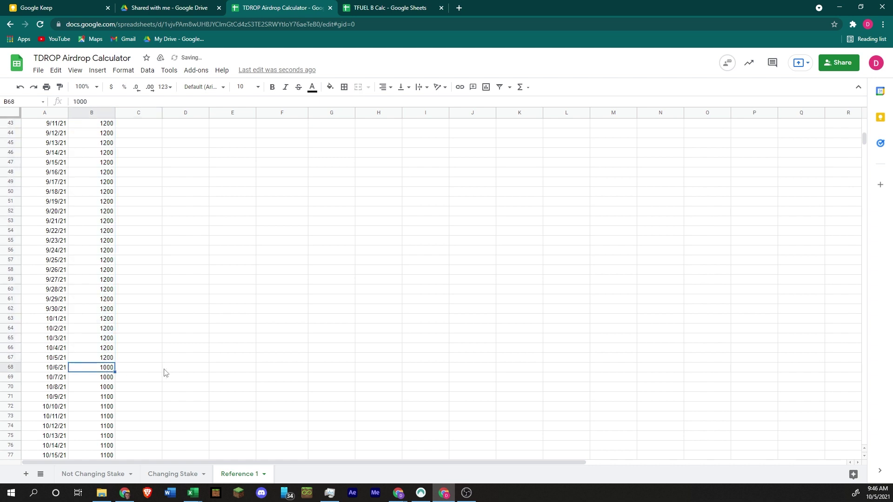
text(222)
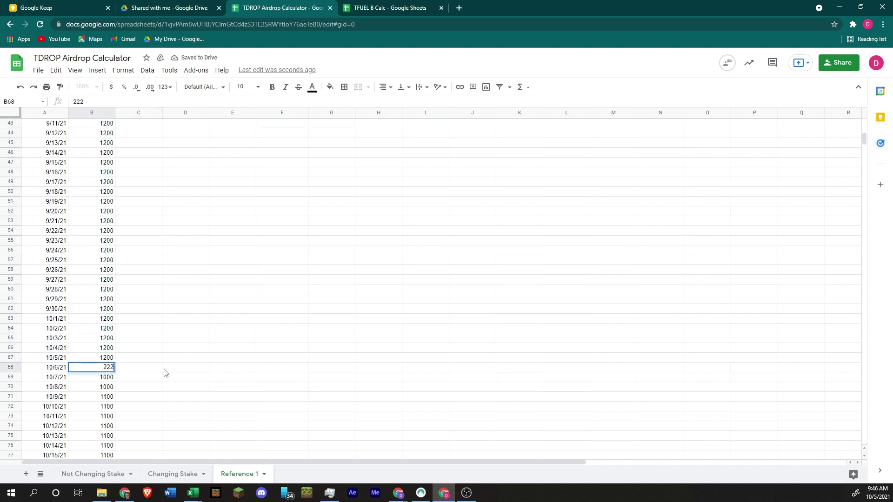
key(BackSpace)
key(Return)
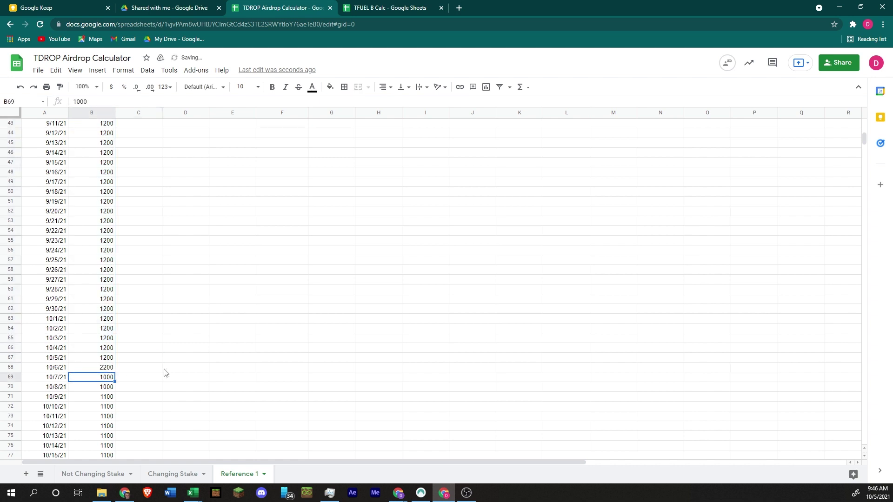
click(111, 368)
drag(114, 372, 114, 216)
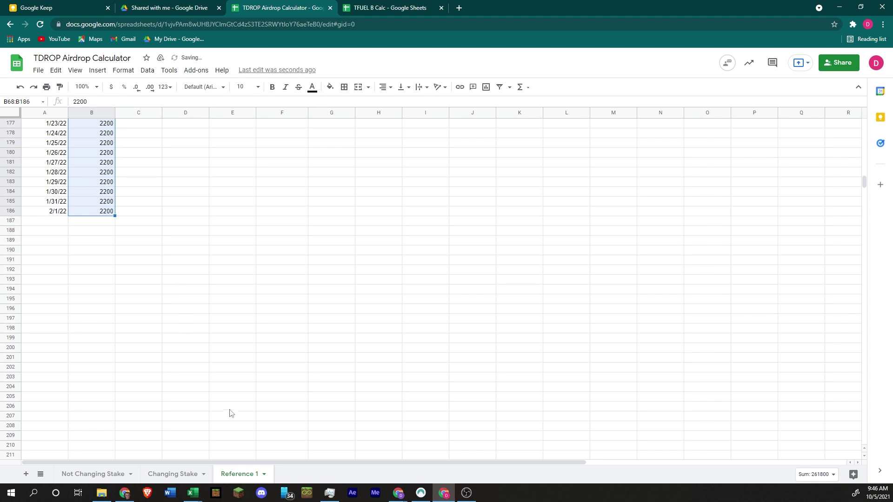
click(176, 480)
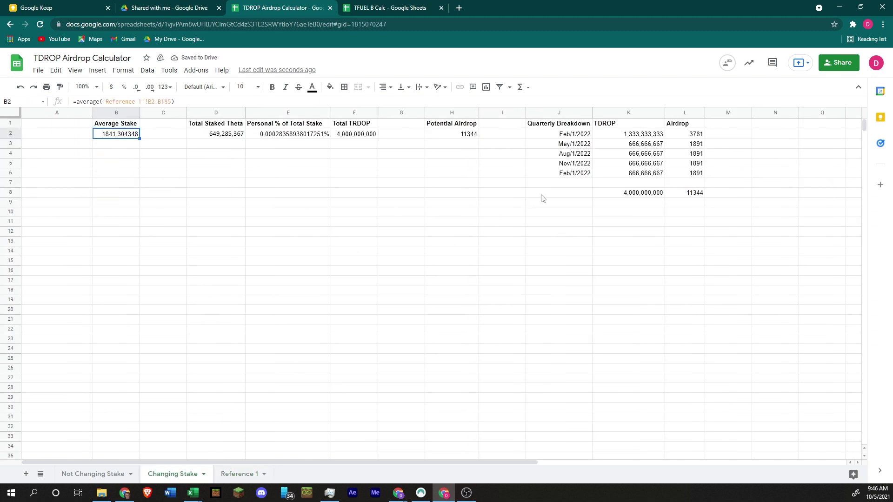
- Set Not Changing Stake's current THETA staked to 2200 and compare its 13553 airdrop against 11344
click(464, 137)
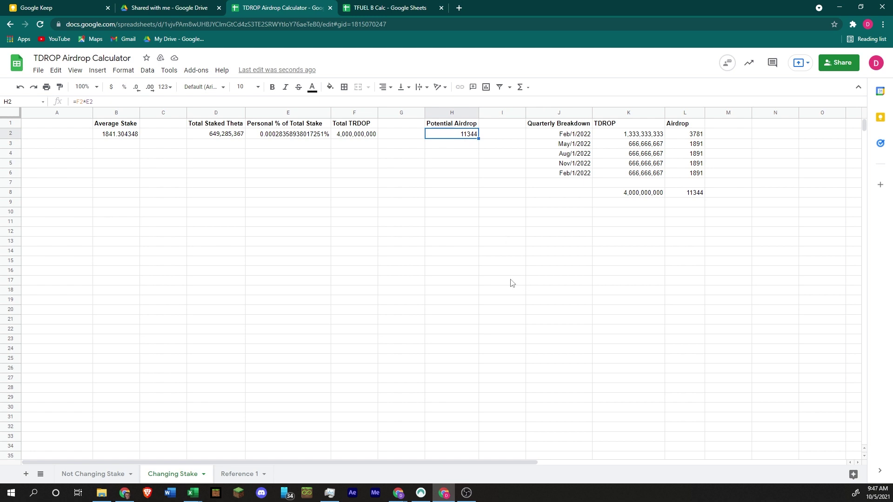
key(ctrl+shift+Page_Up)
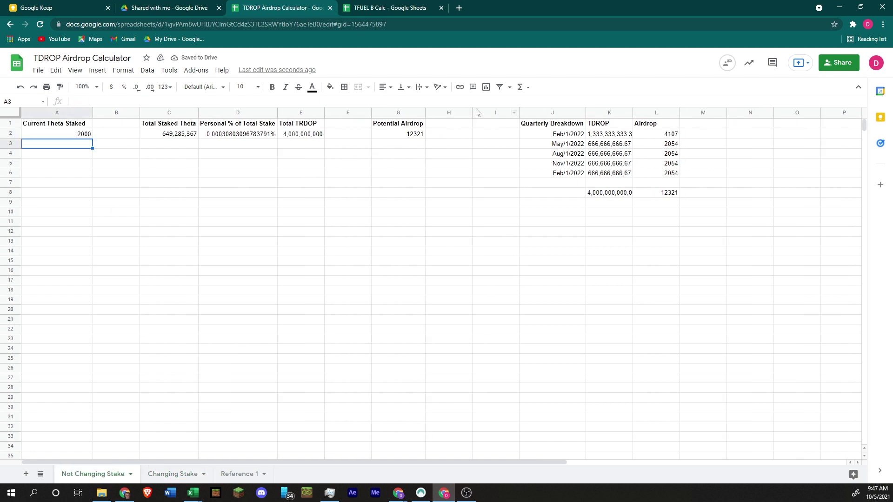
click(414, 137)
key(Home)
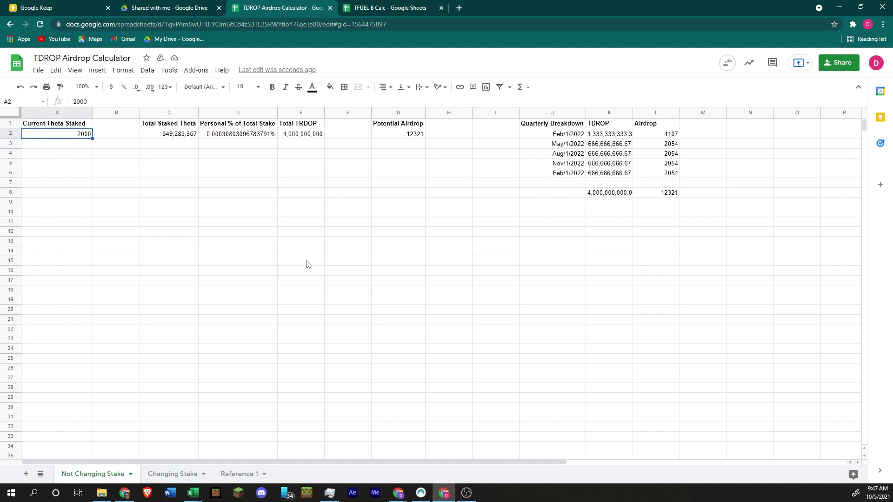
text(2200)
key(Return)
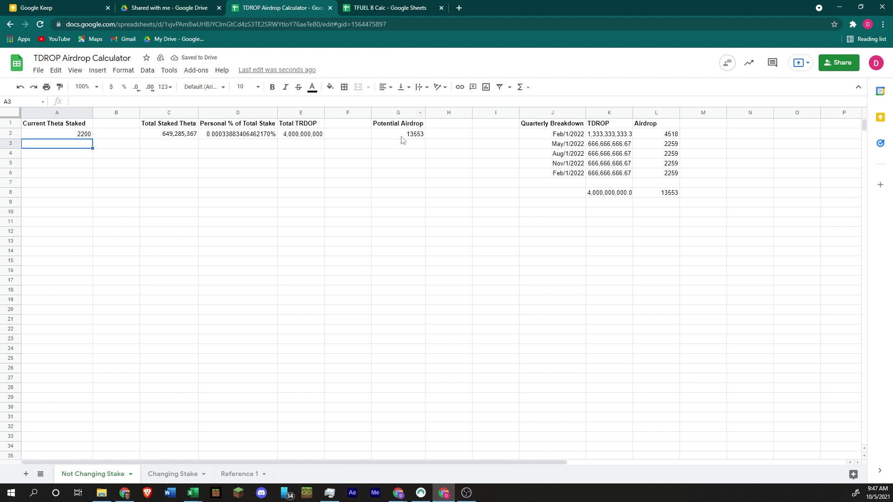
click(401, 136)
click(172, 475)
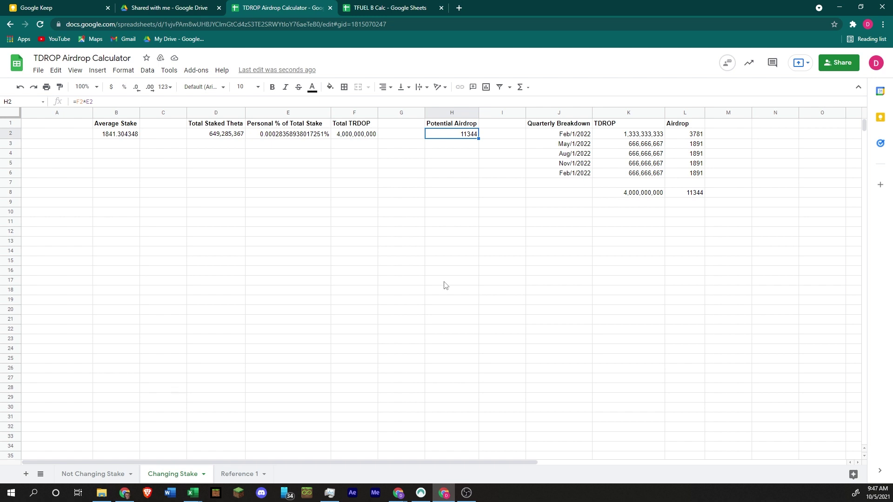
click(94, 482)
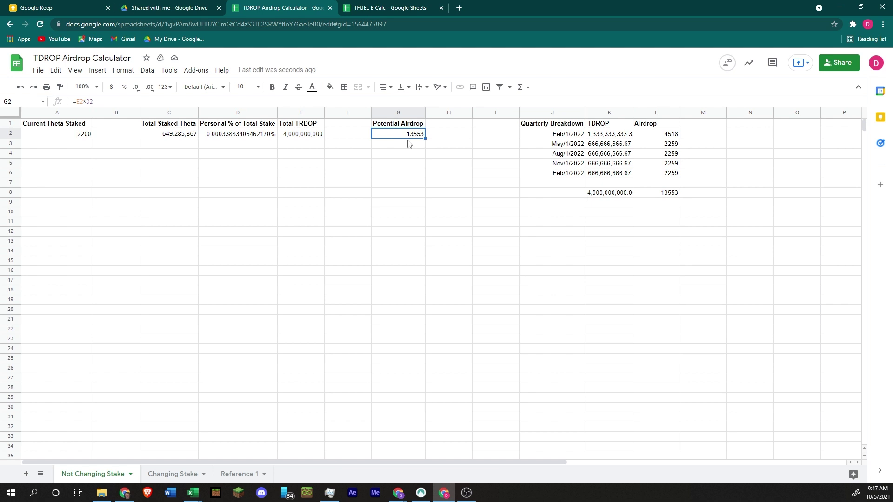
click(172, 474)
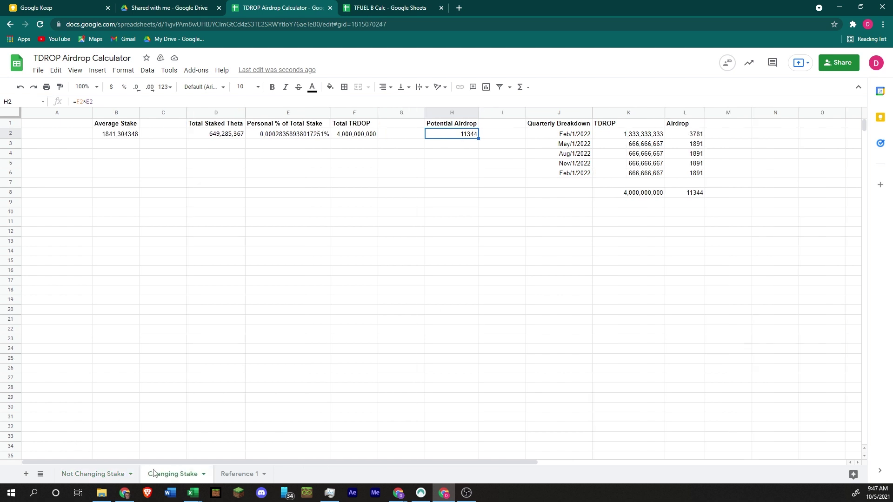
click(239, 474)
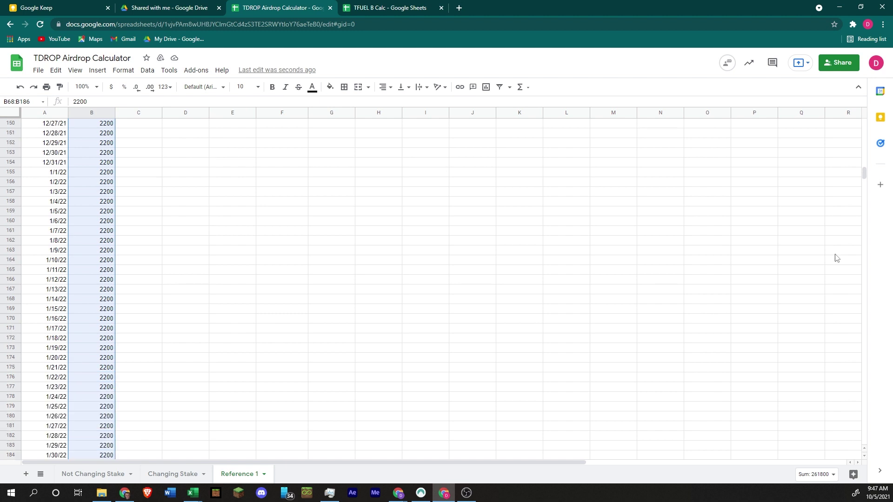
drag(864, 173, 864, 125)
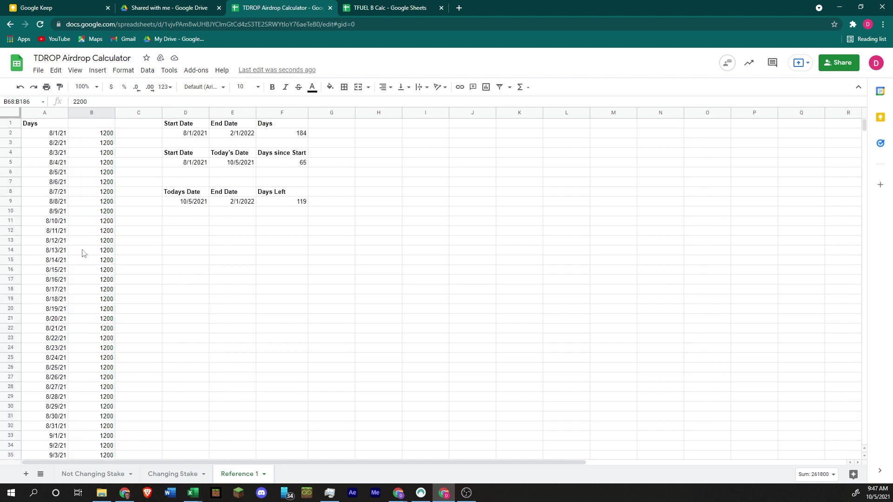
click(59, 135)
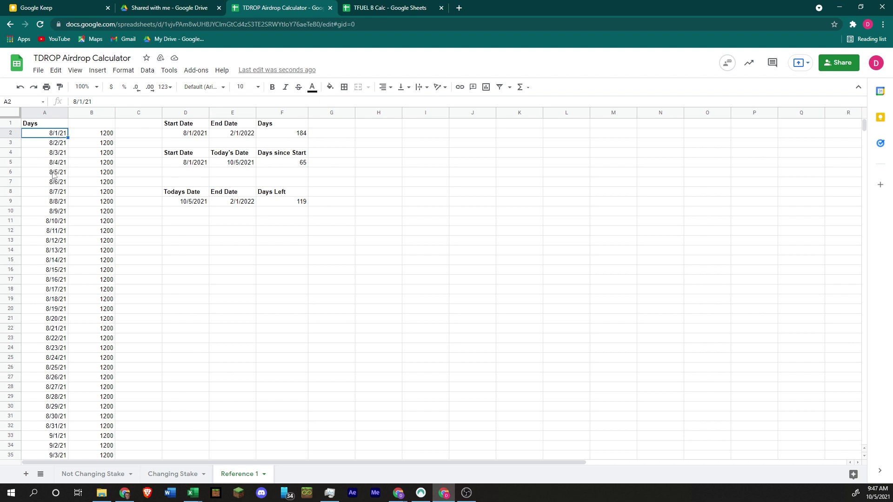
click(171, 331)
click(172, 474)
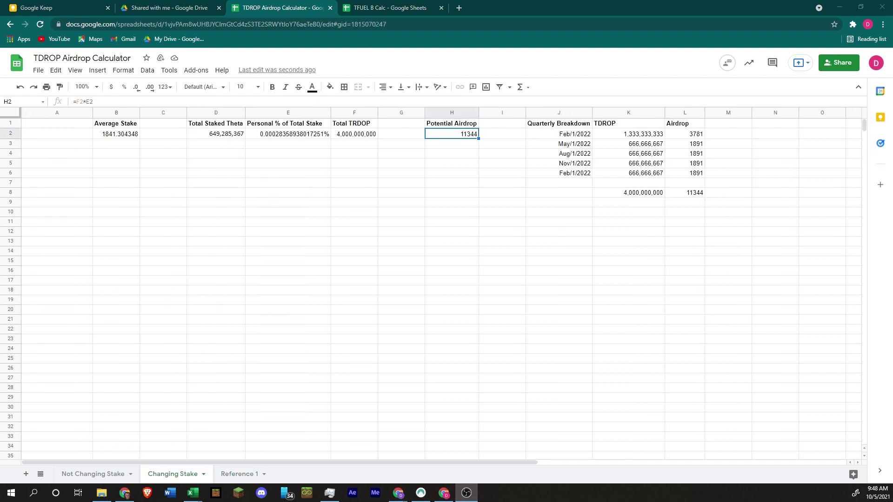